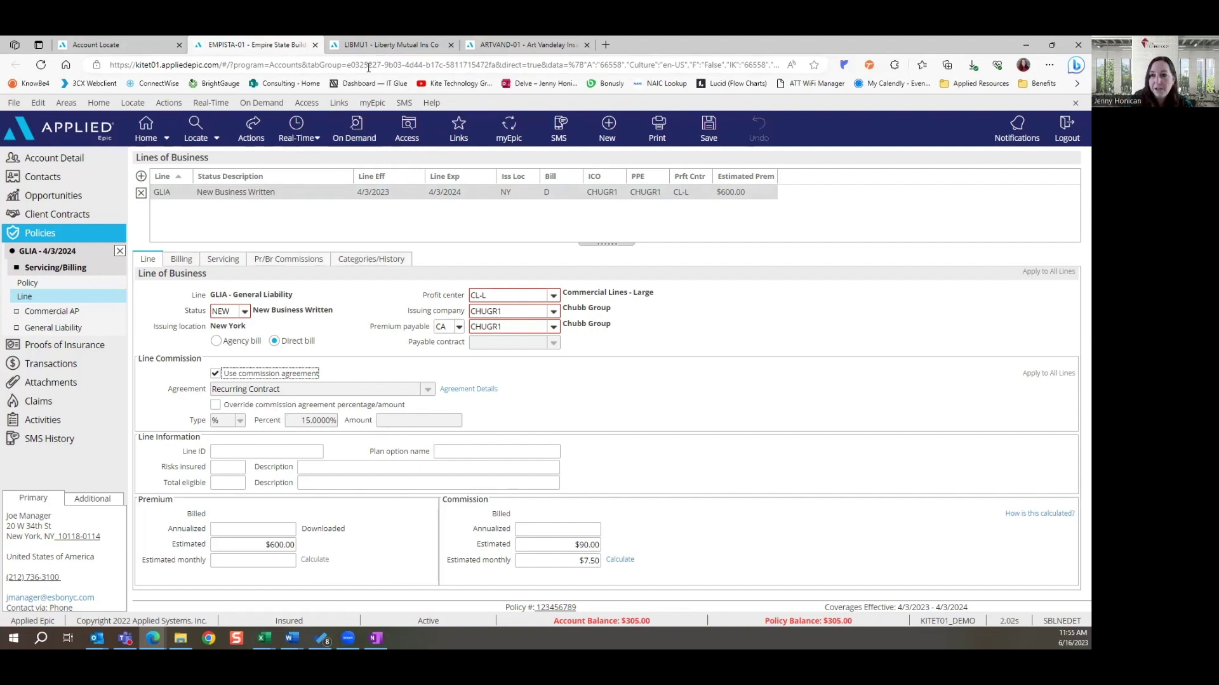
Add a commission agreement for Liberty Mutual limited to the statuses New Business Quote, New Business Written, One Time Policy and Rewritten to New Carrier
click(380, 43)
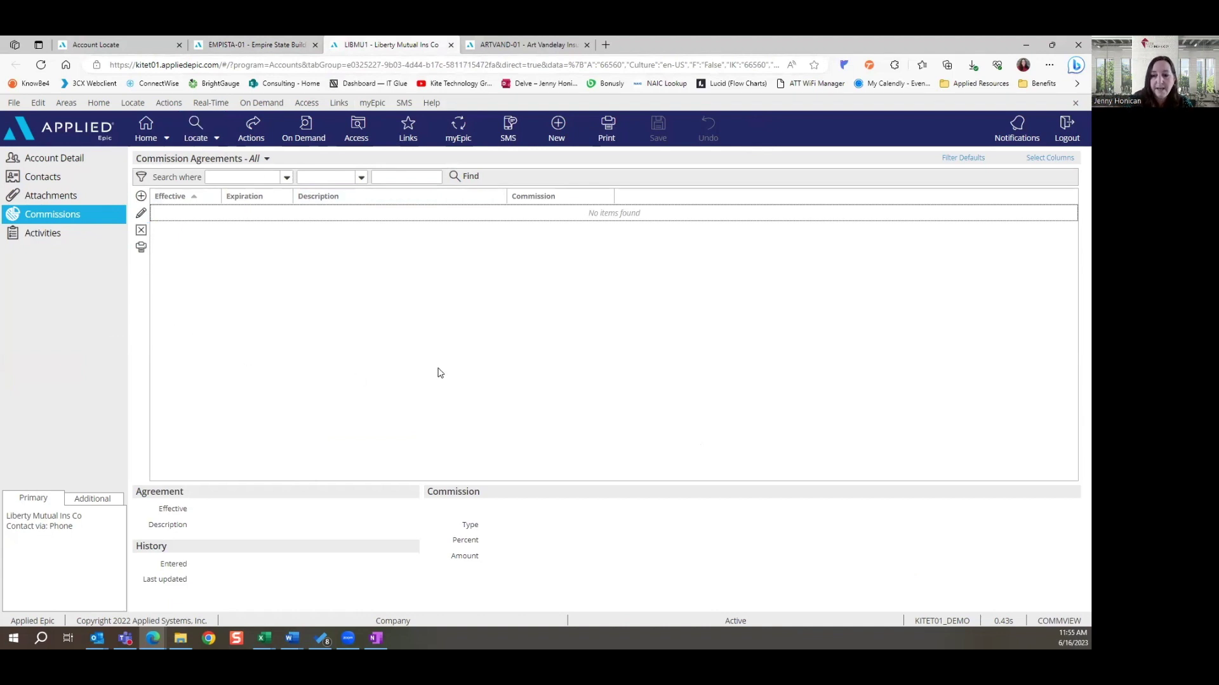
click(141, 197)
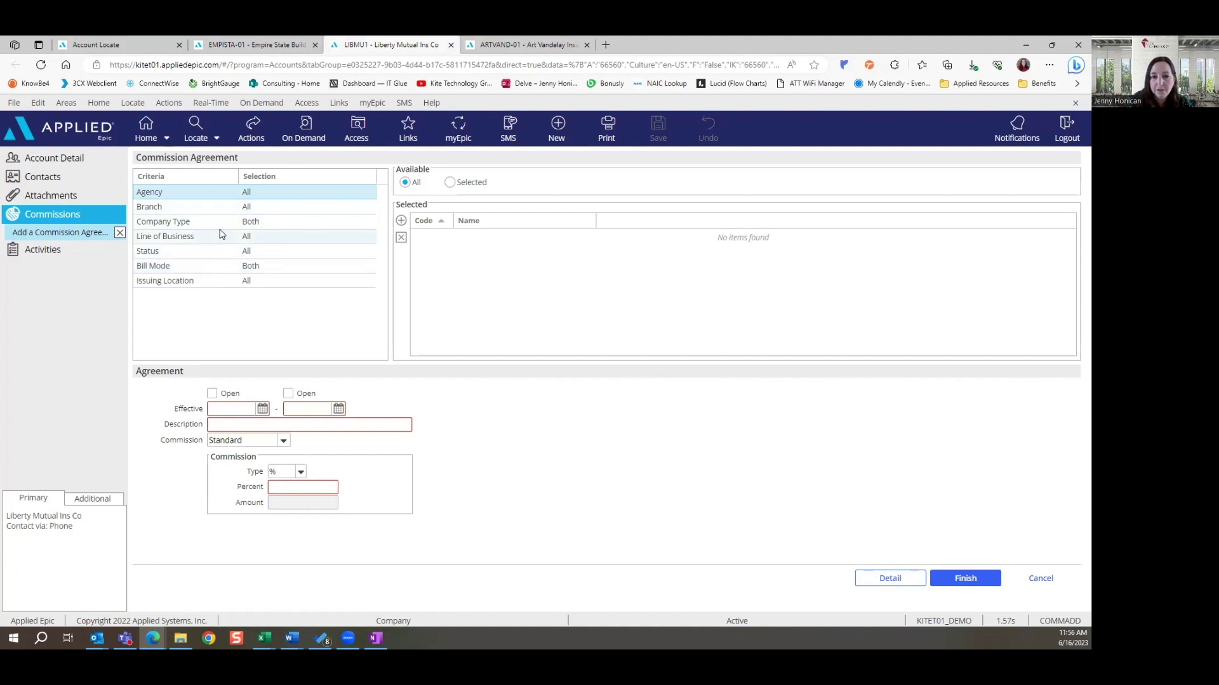
click(207, 252)
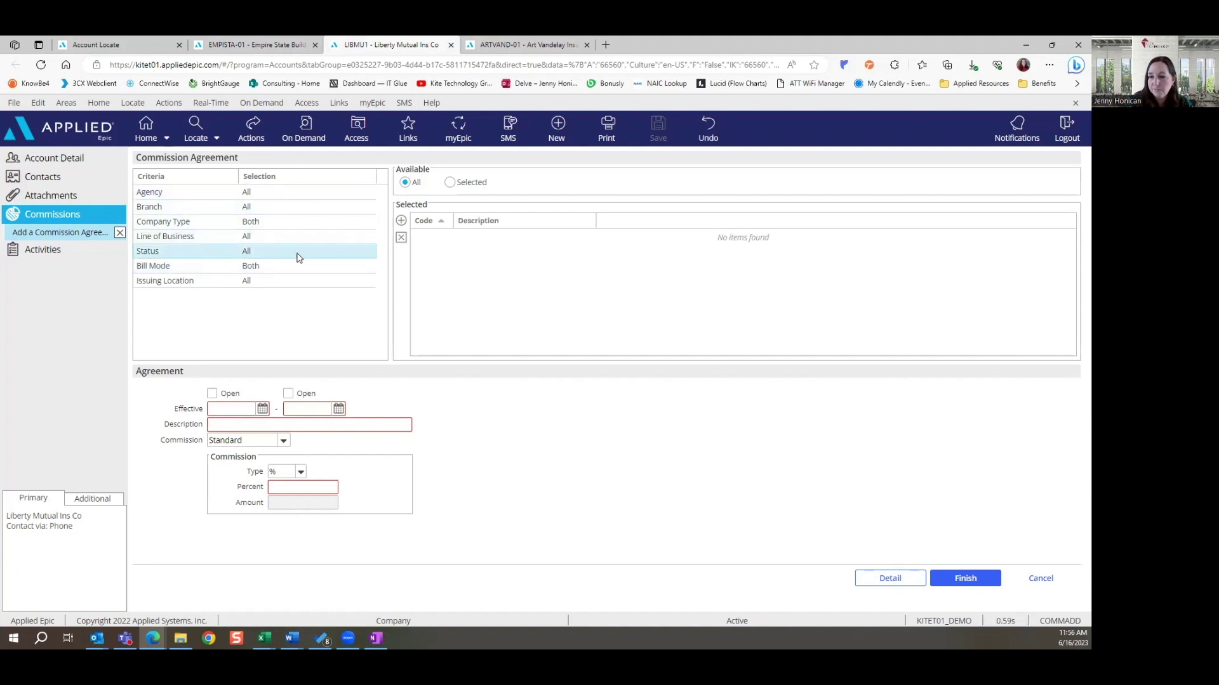
click(448, 184)
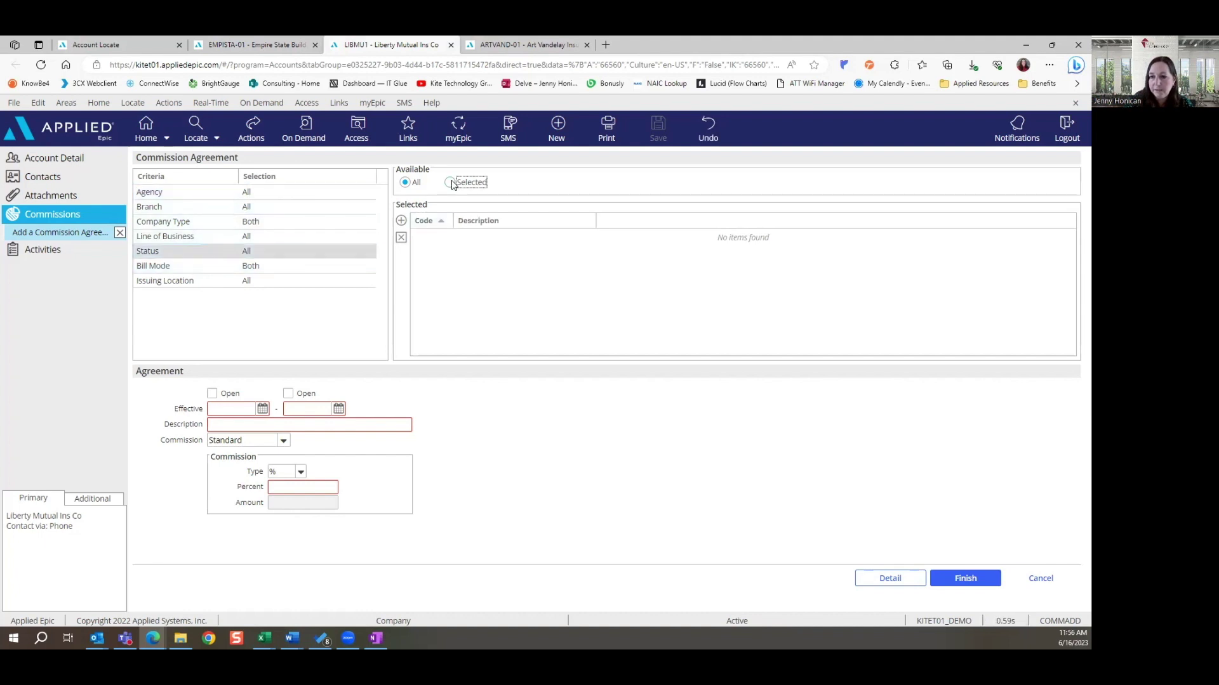
click(401, 222)
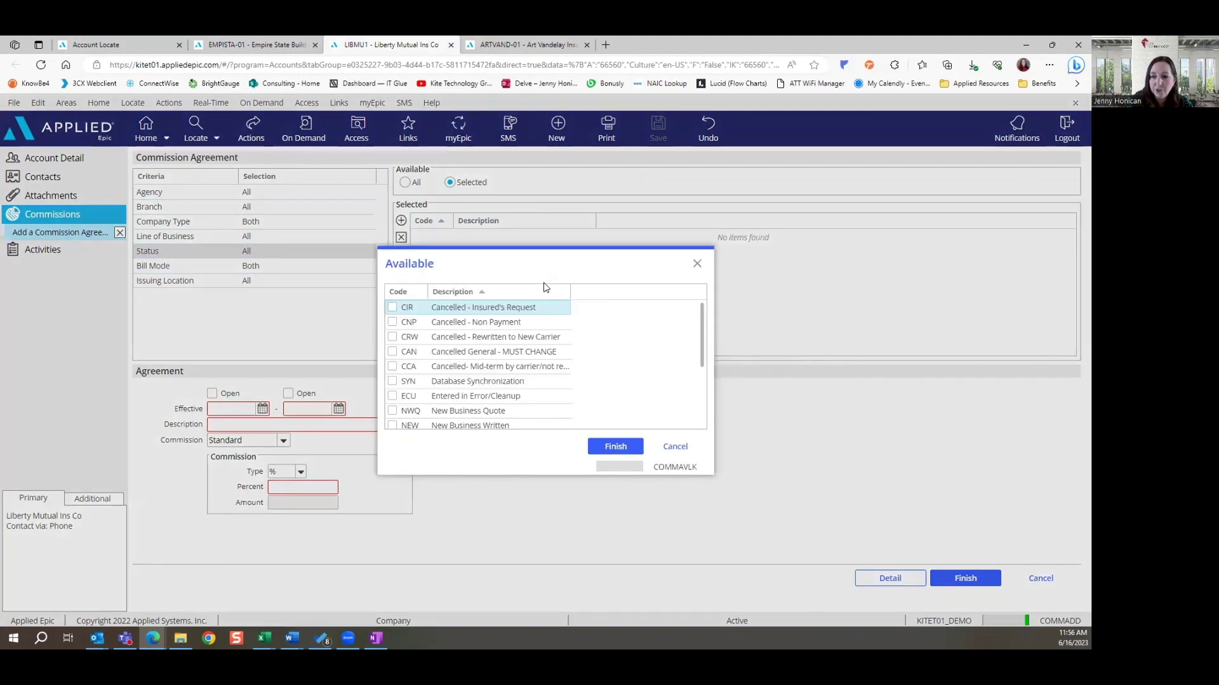
scroll(501, 333, down, 1)
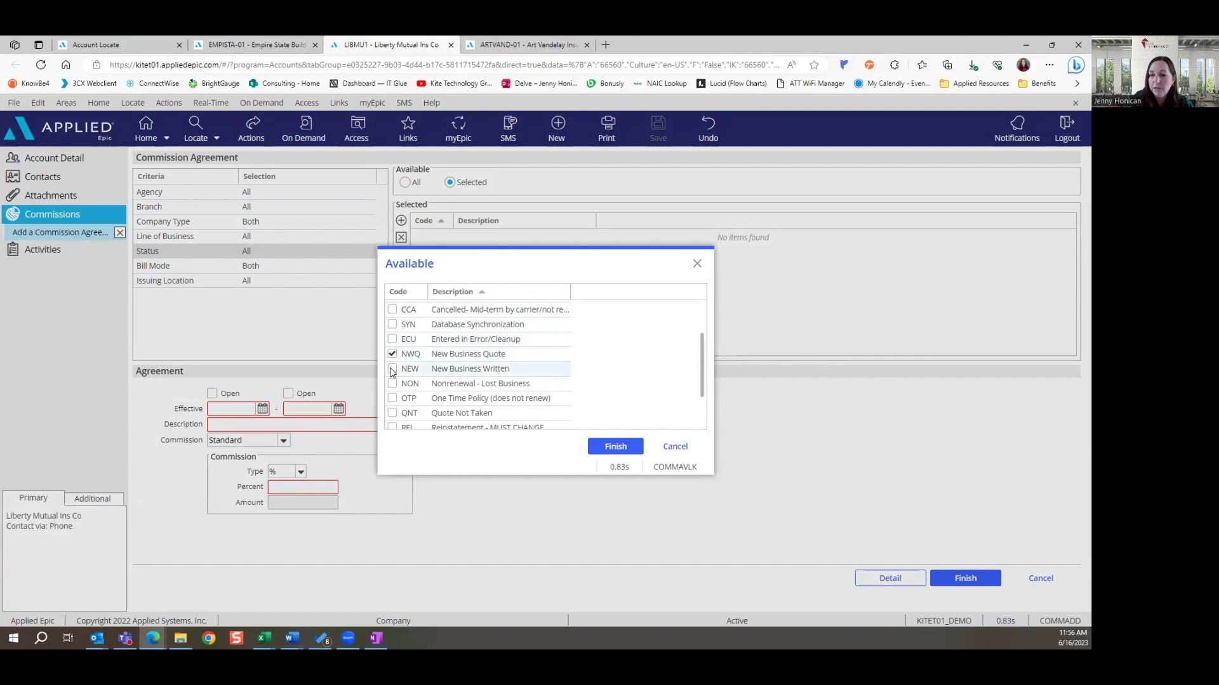
scroll(392, 372, down, 2)
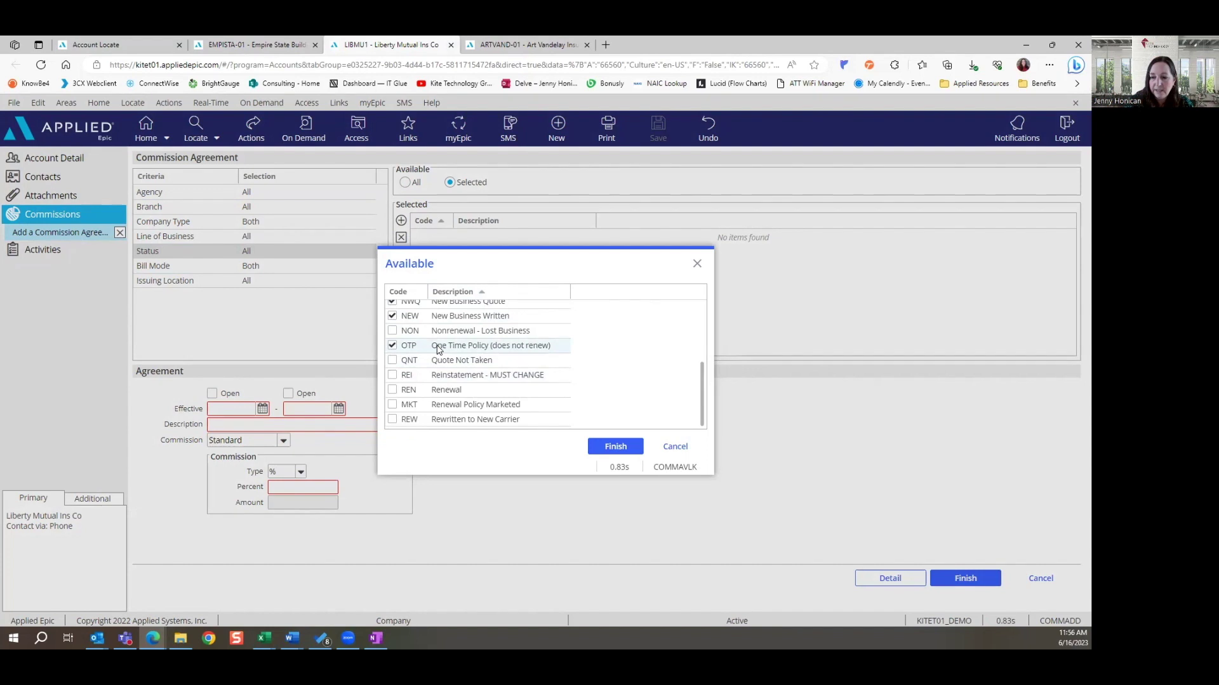
click(392, 419)
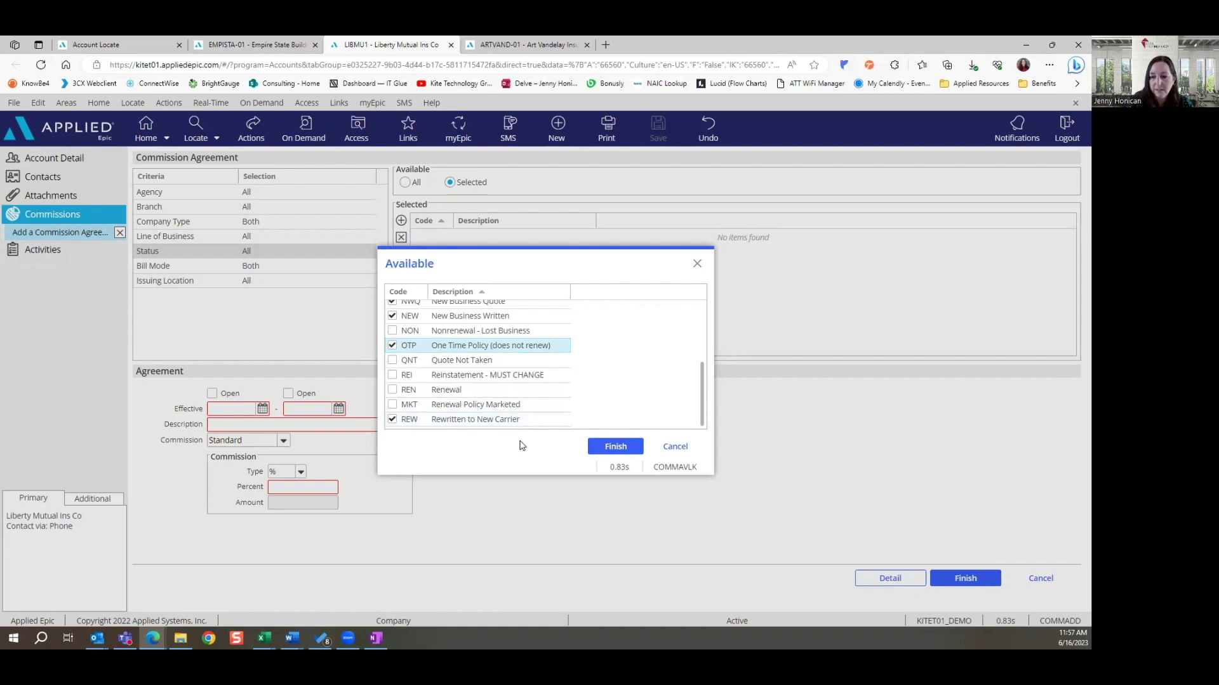
click(613, 448)
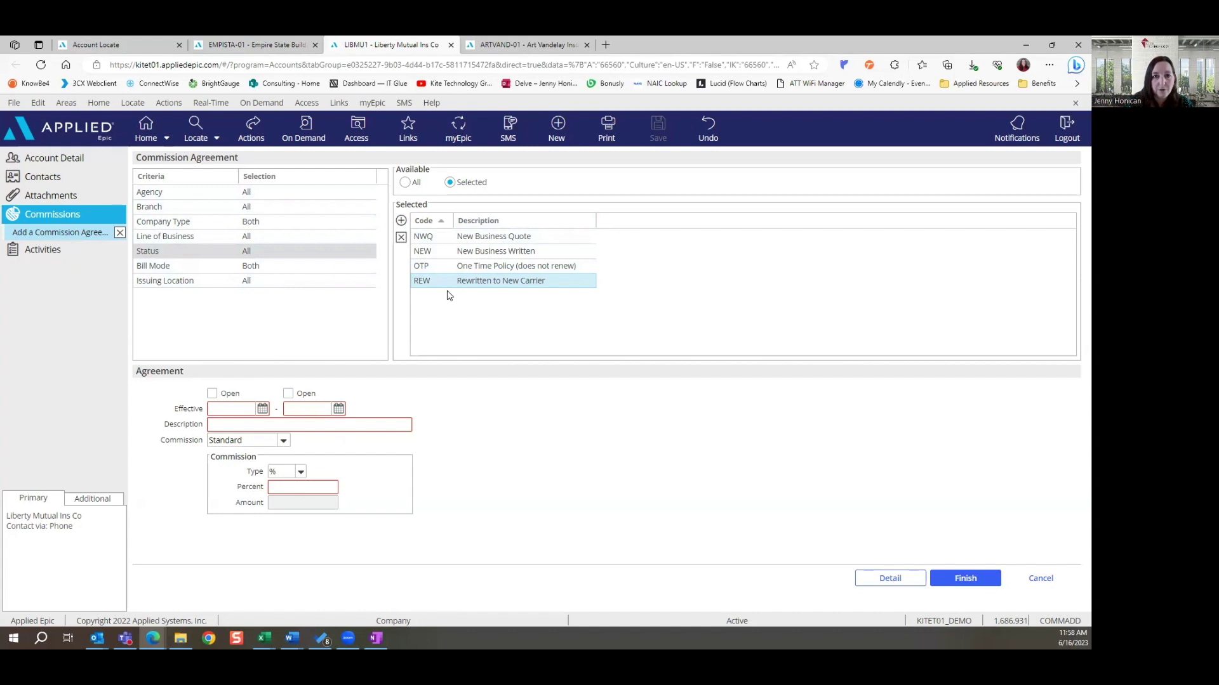
Leave the agreement's effective and expiration dates open and describe it as New Business
click(213, 394)
click(288, 394)
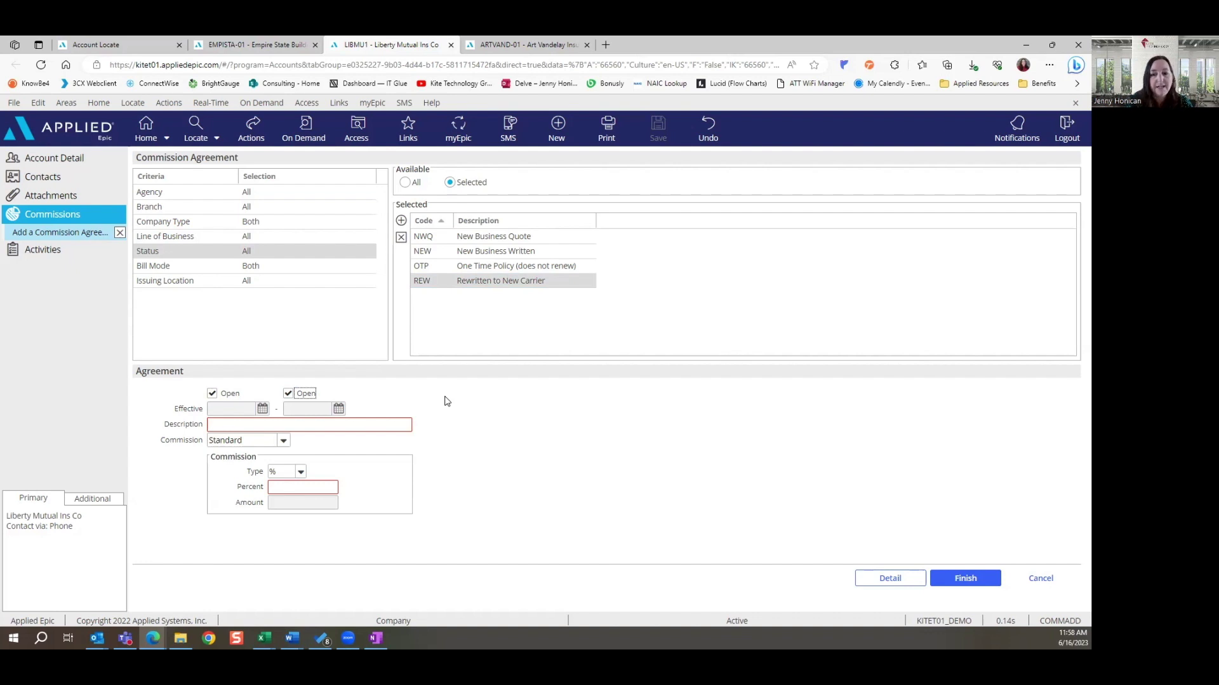
click(312, 423)
text(New Business)
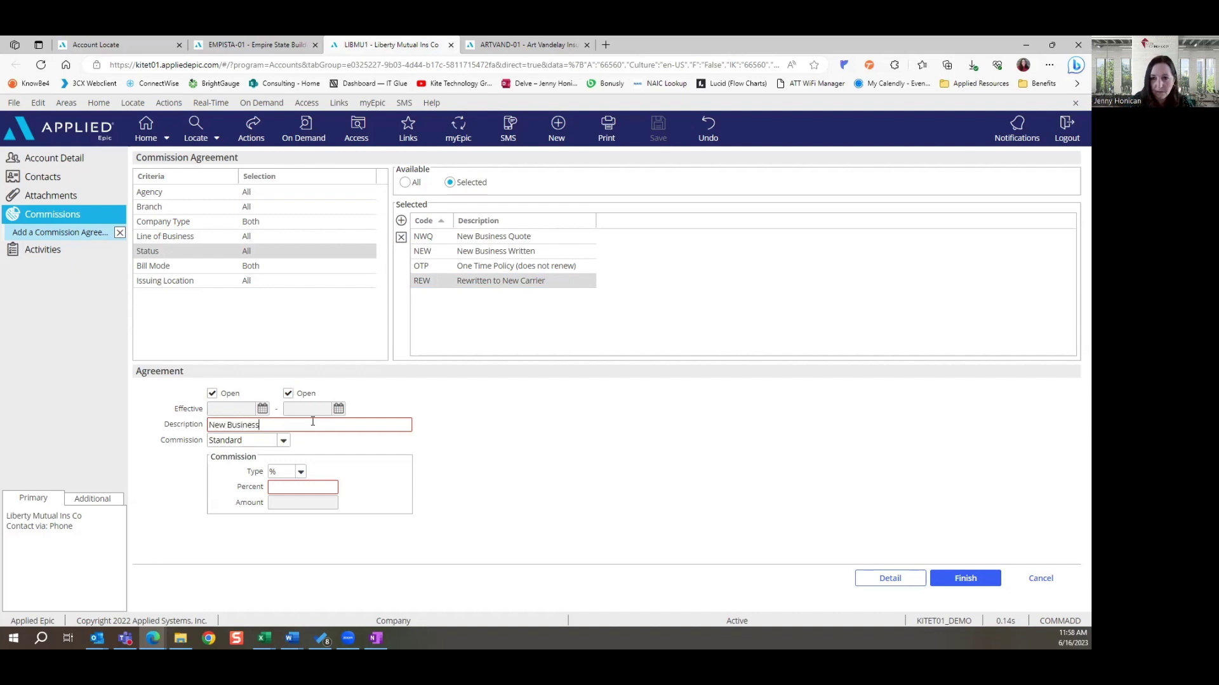
Set the New Business agreement to a Standard commission of 15 percent and finish it
click(299, 486)
text(15)
key(Tab)
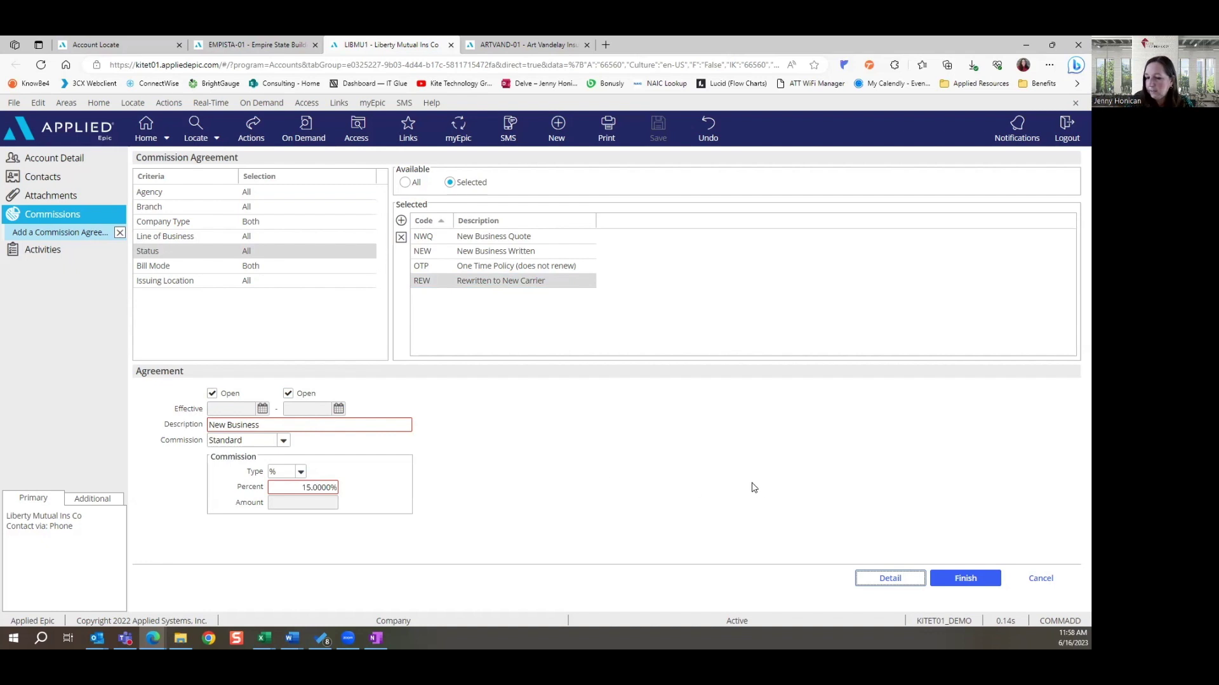
click(283, 442)
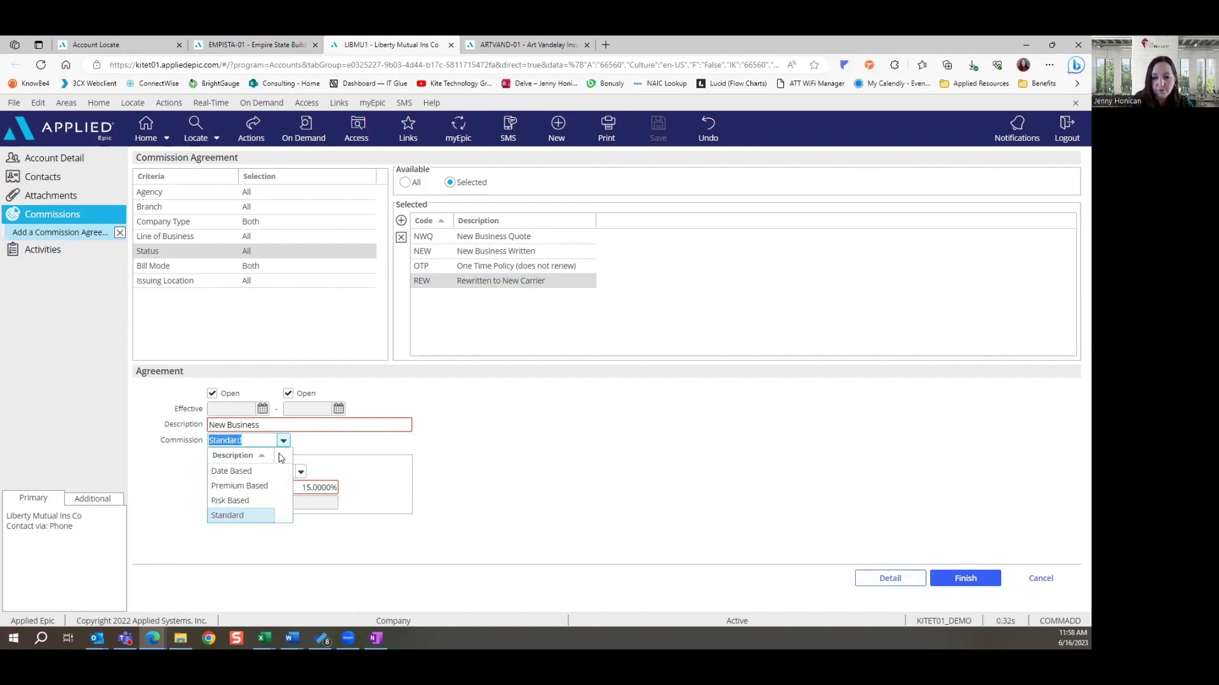
click(248, 516)
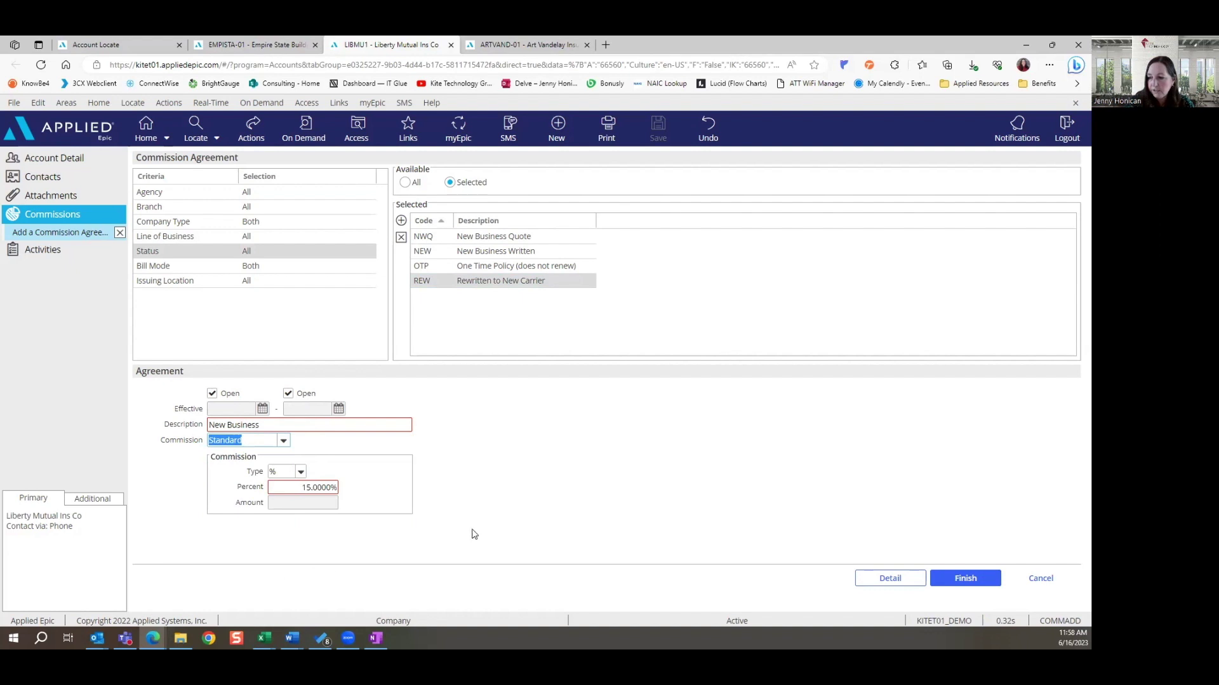
click(959, 581)
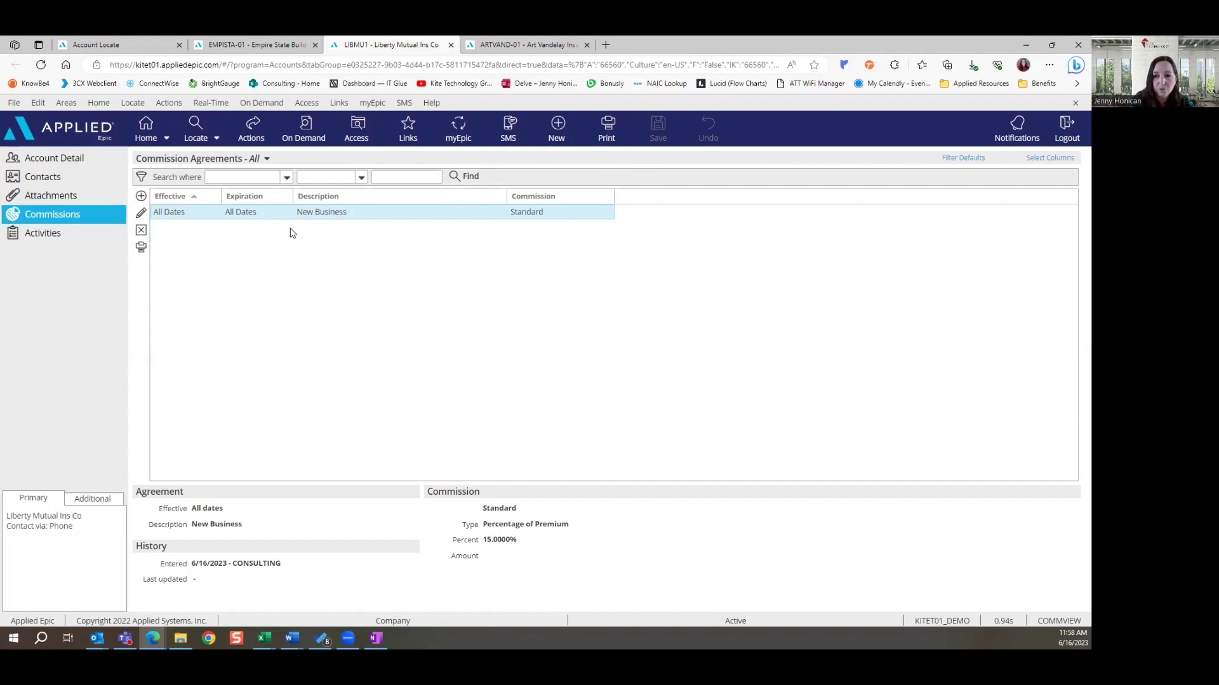
Turn on the use of a commission agreement for the General Liability line in the Empire State account
click(267, 45)
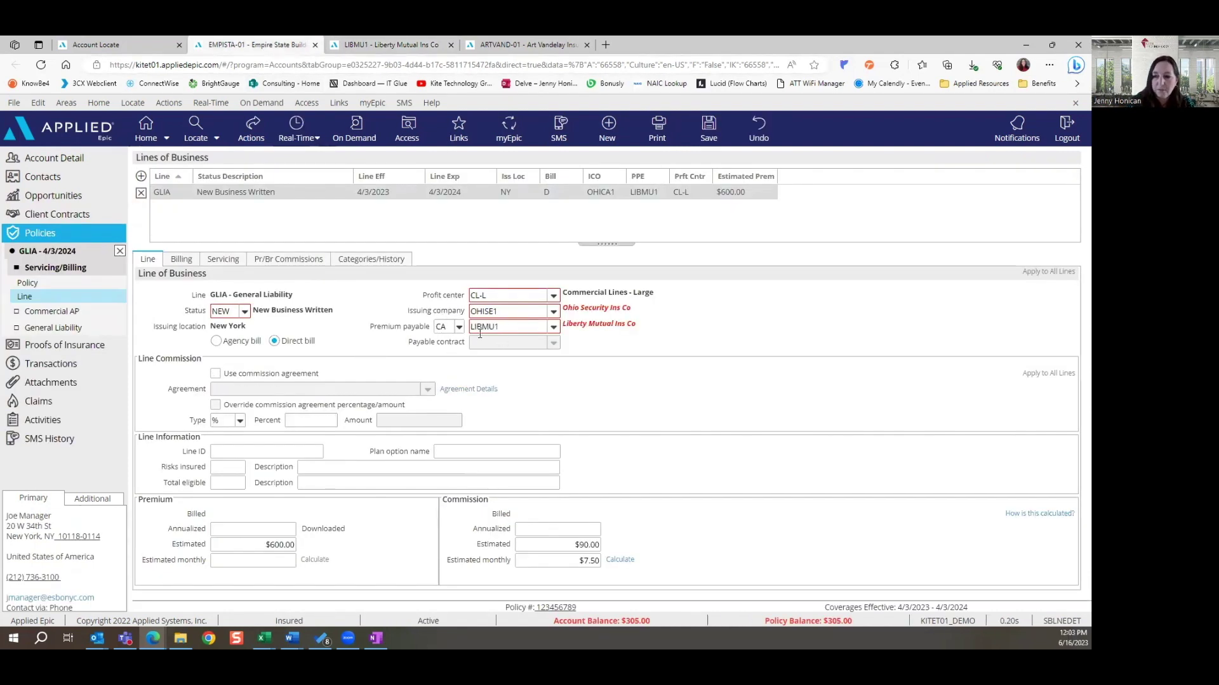
click(215, 375)
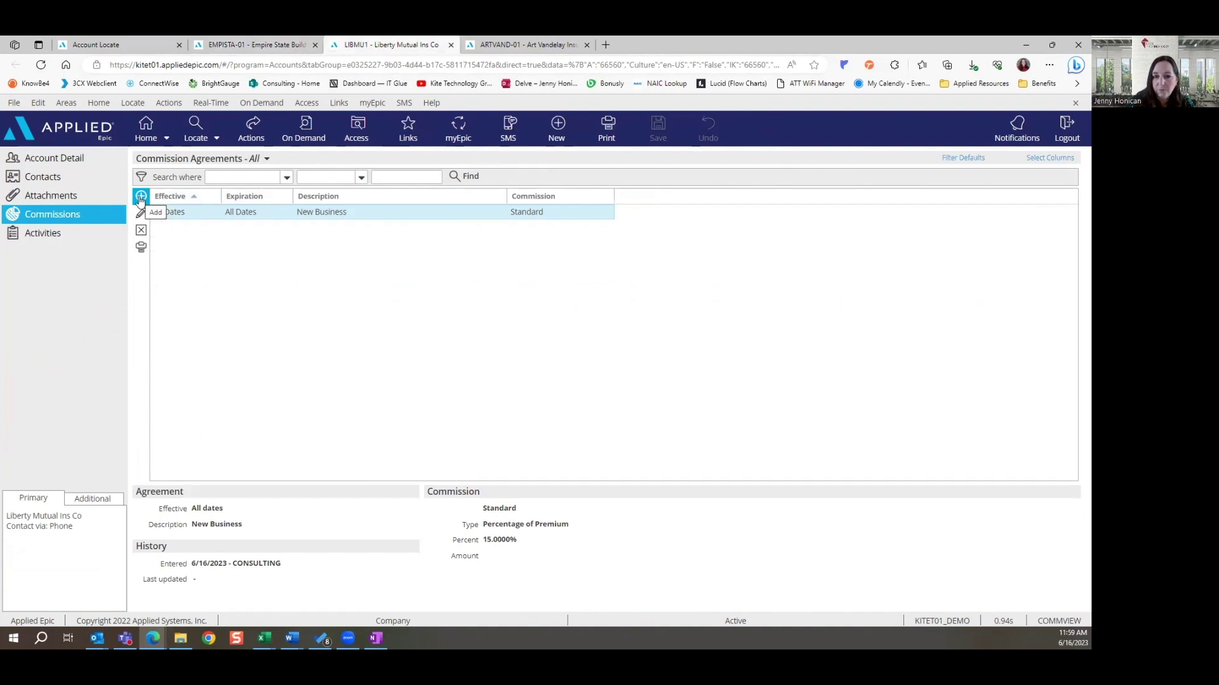
Add another Liberty Mutual commission agreement limited to the statuses Renewal and Renewal Policy Marketed
click(141, 196)
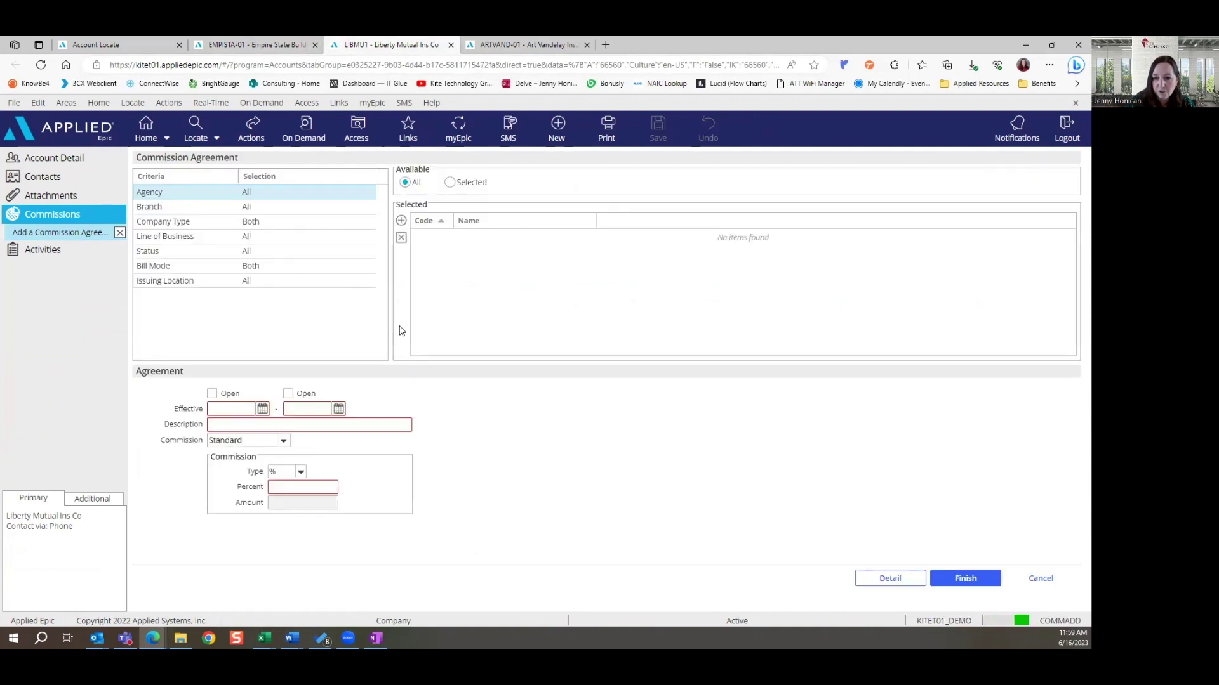
click(264, 256)
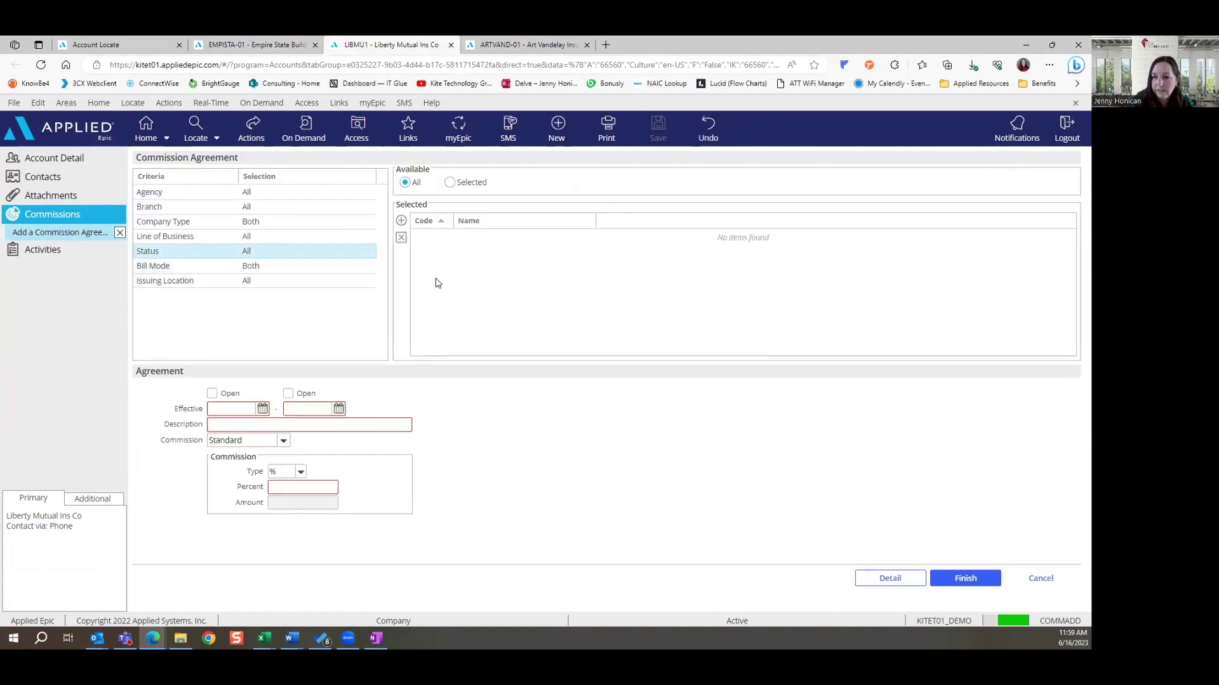
click(454, 183)
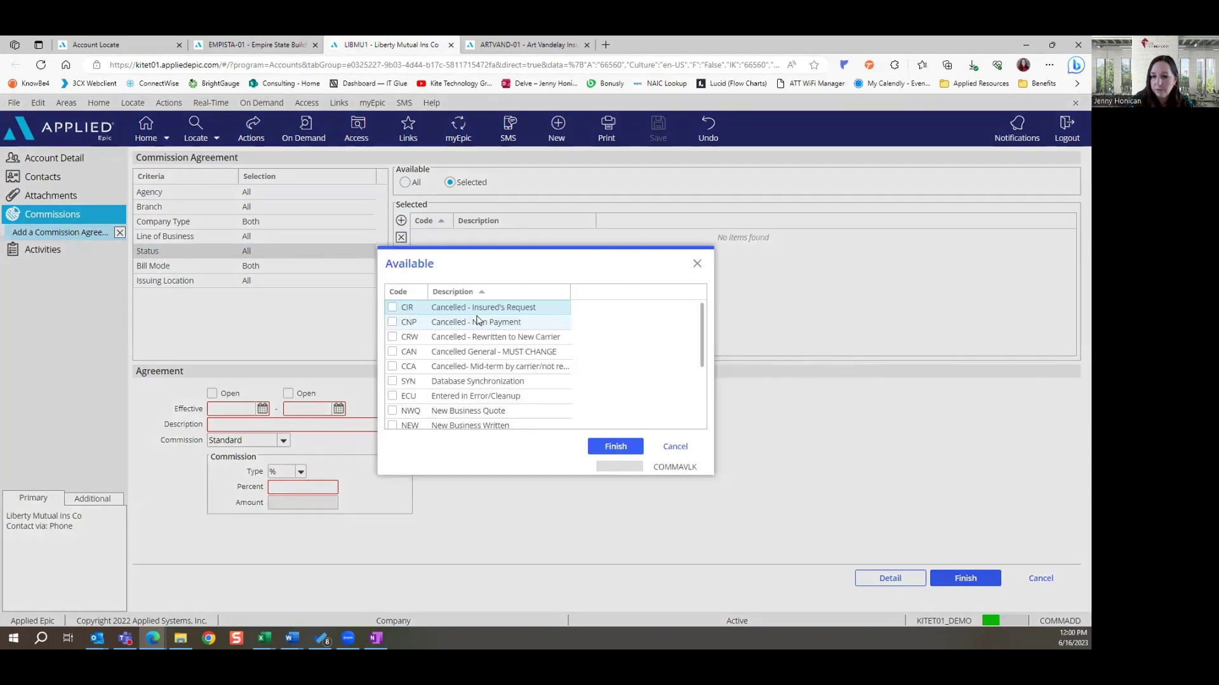
scroll(449, 370, down, 1)
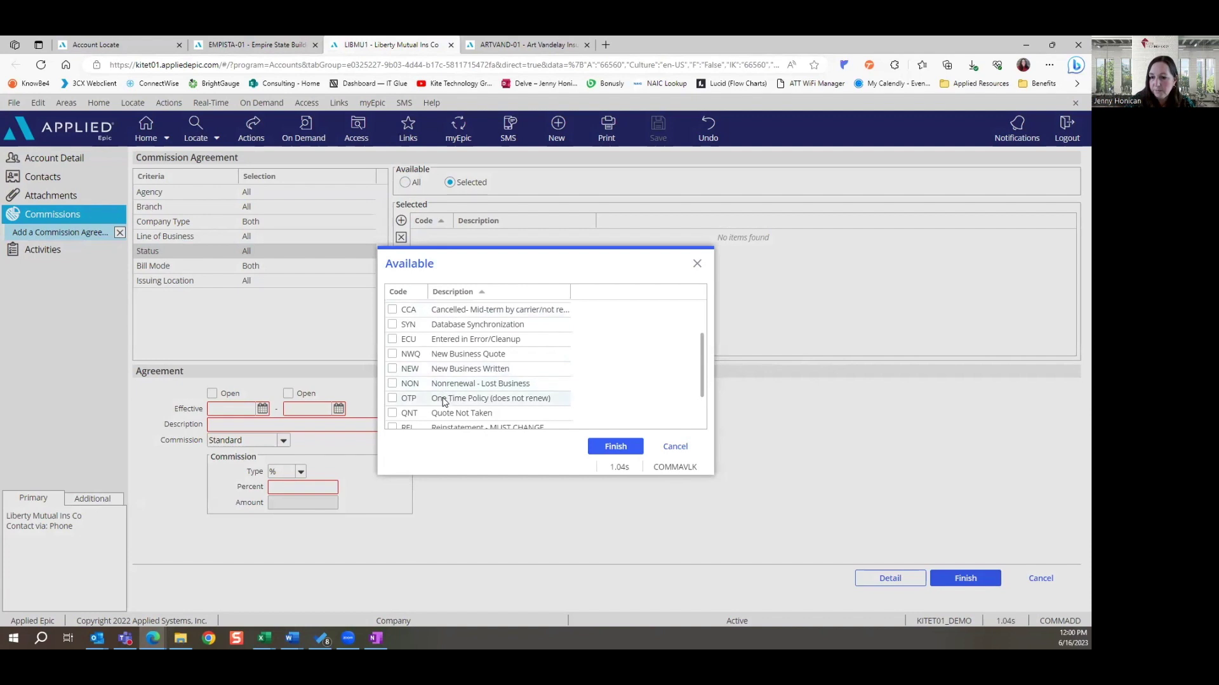
scroll(444, 402, down, 1)
click(395, 392)
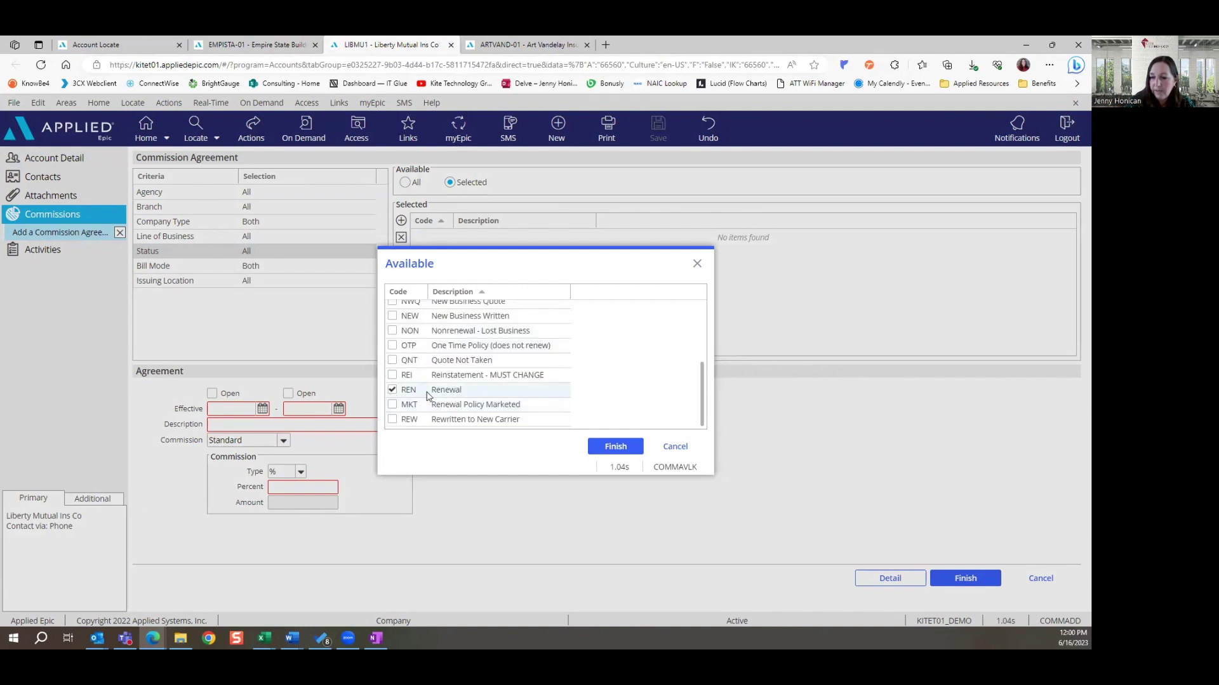
click(392, 405)
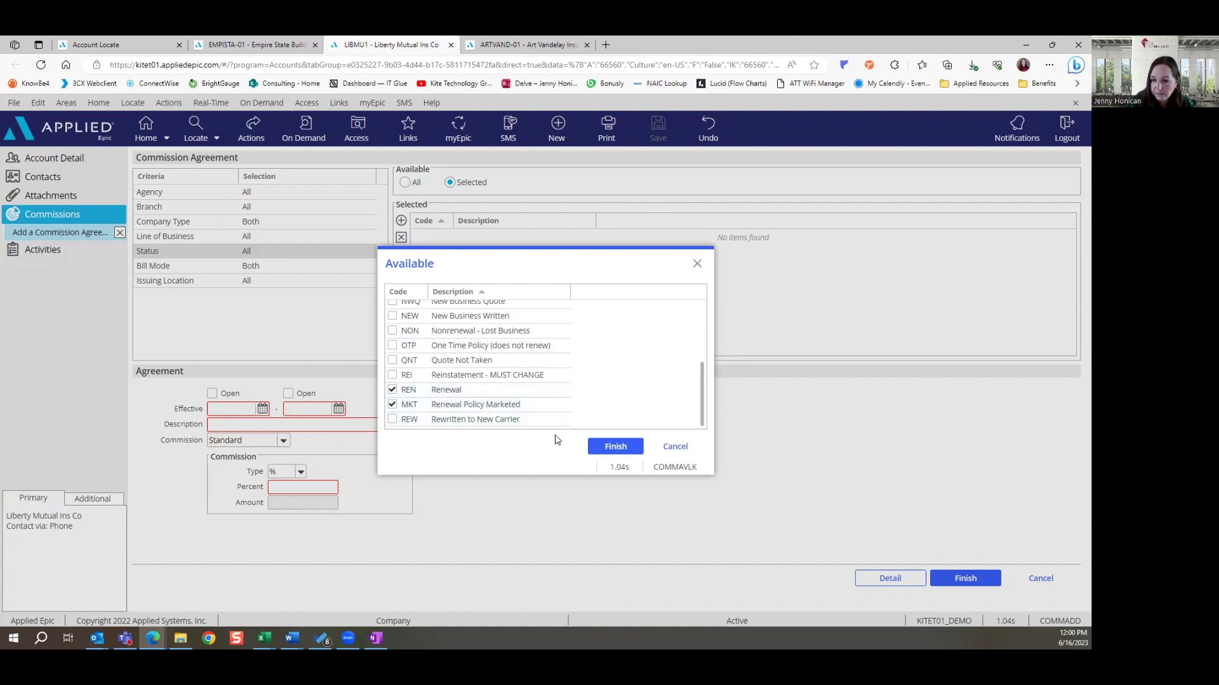
click(614, 448)
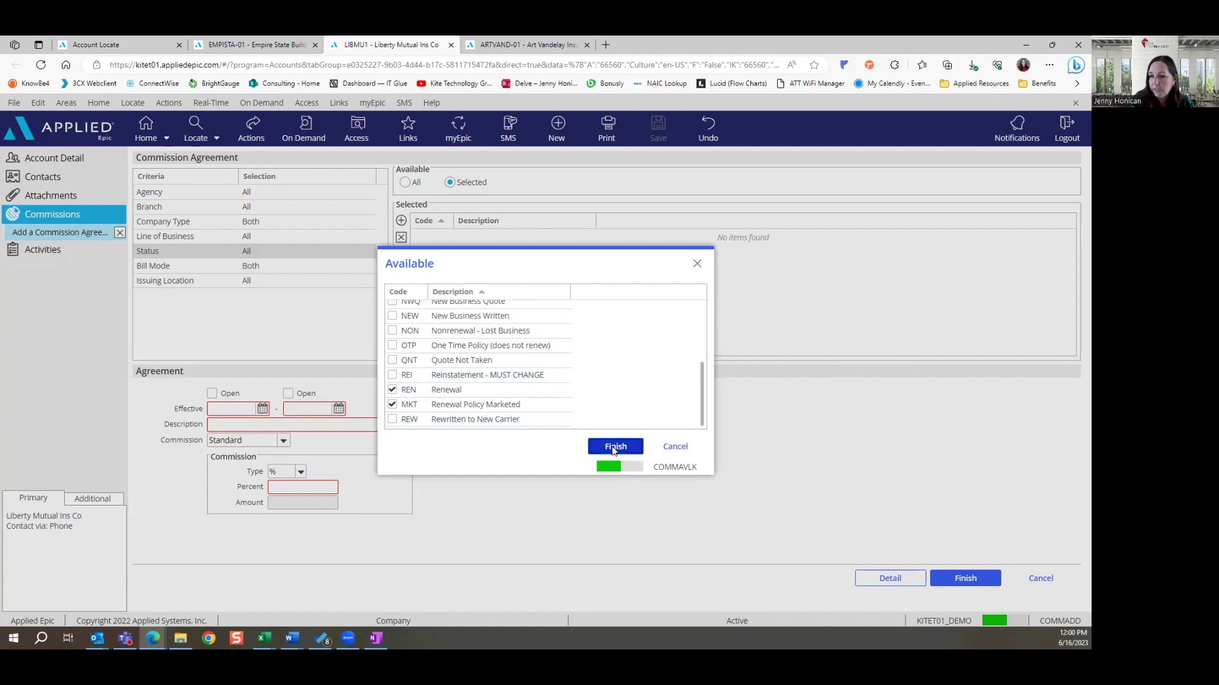
Give the agreement open dates, the description Renewal Business and a commission of 10 percent, and finish it
click(252, 404)
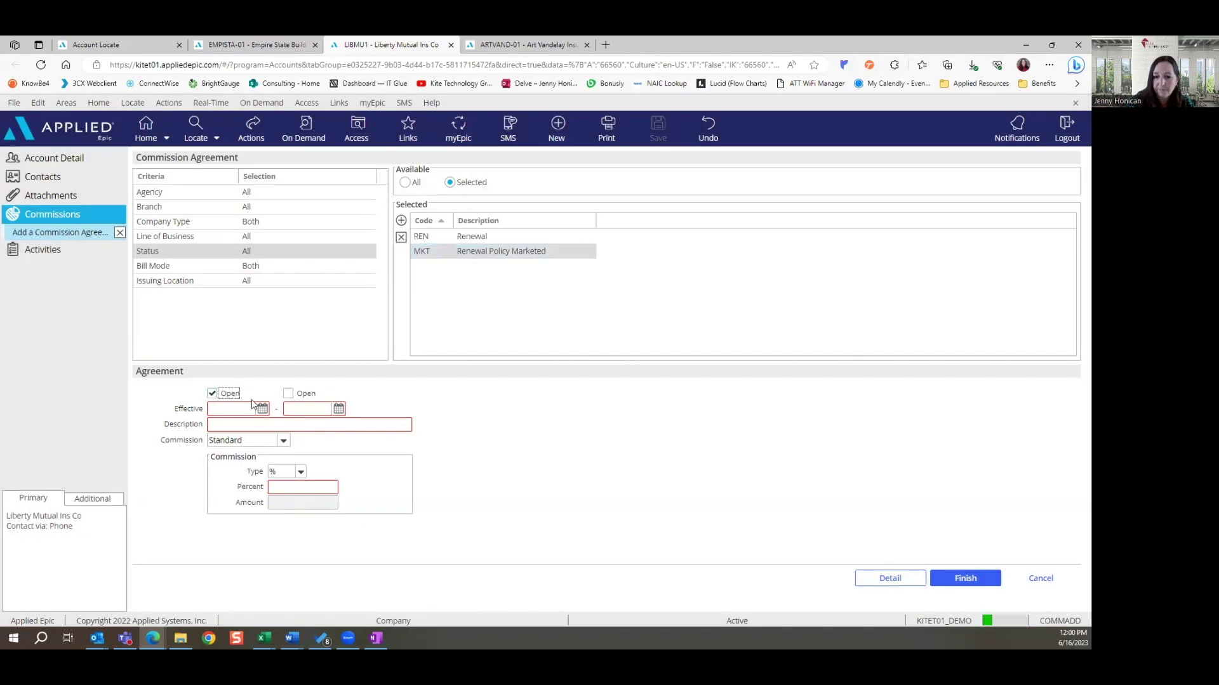
click(291, 394)
text(Renewal Business)
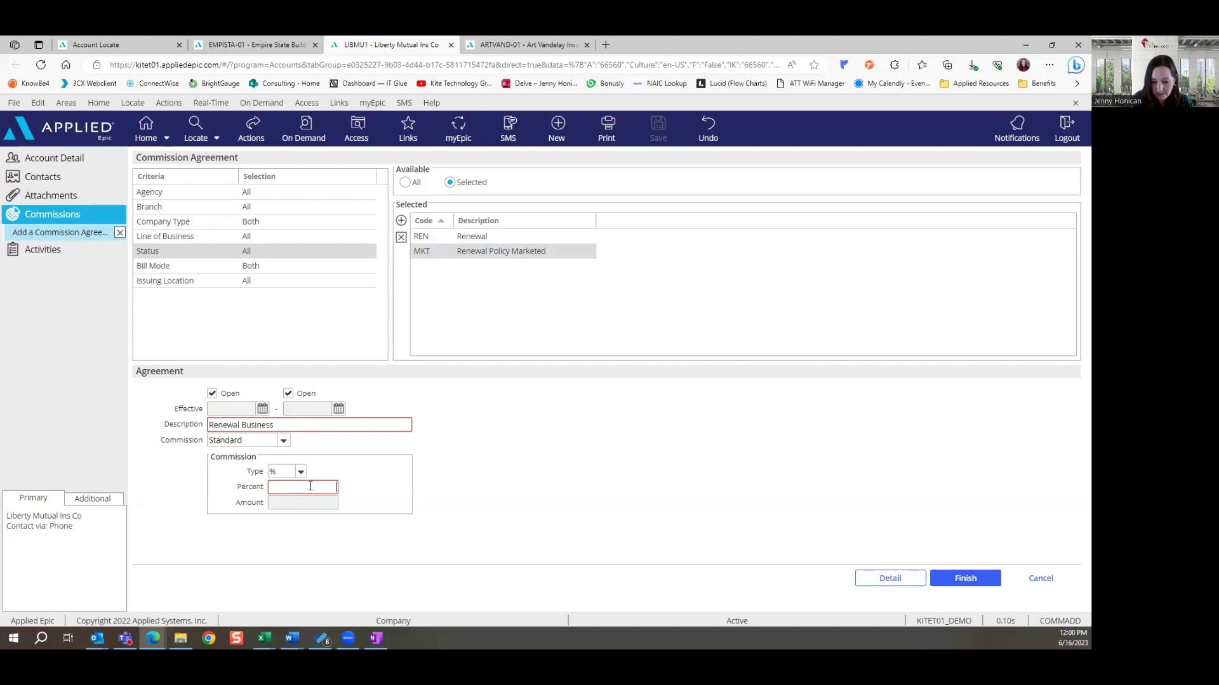
click(310, 486)
text(10)
key(Tab)
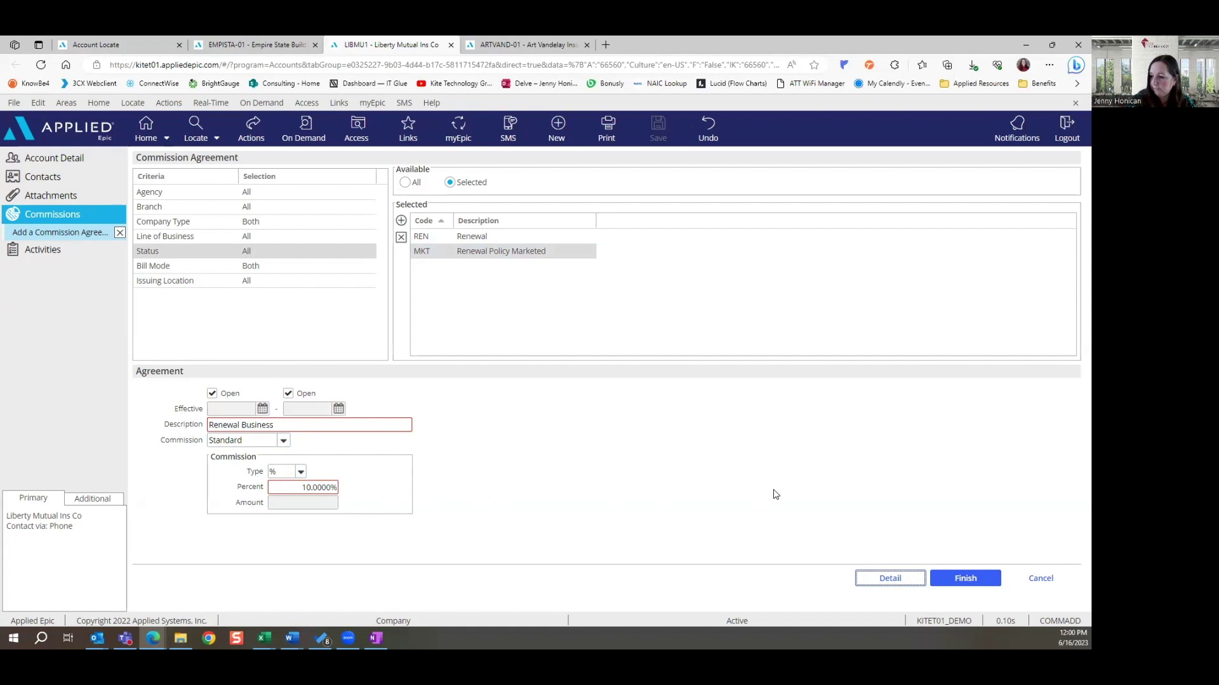
click(964, 578)
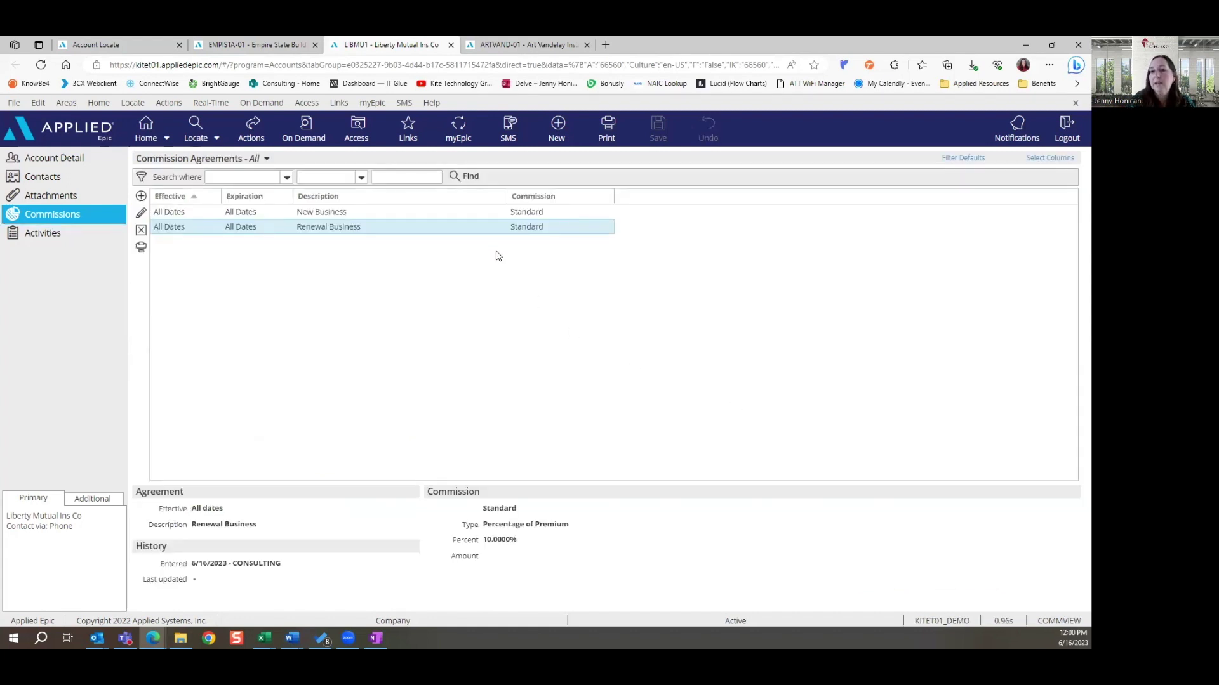
Renew the Empire State account's General Liability policy using the Renewal Business commission agreement
click(272, 46)
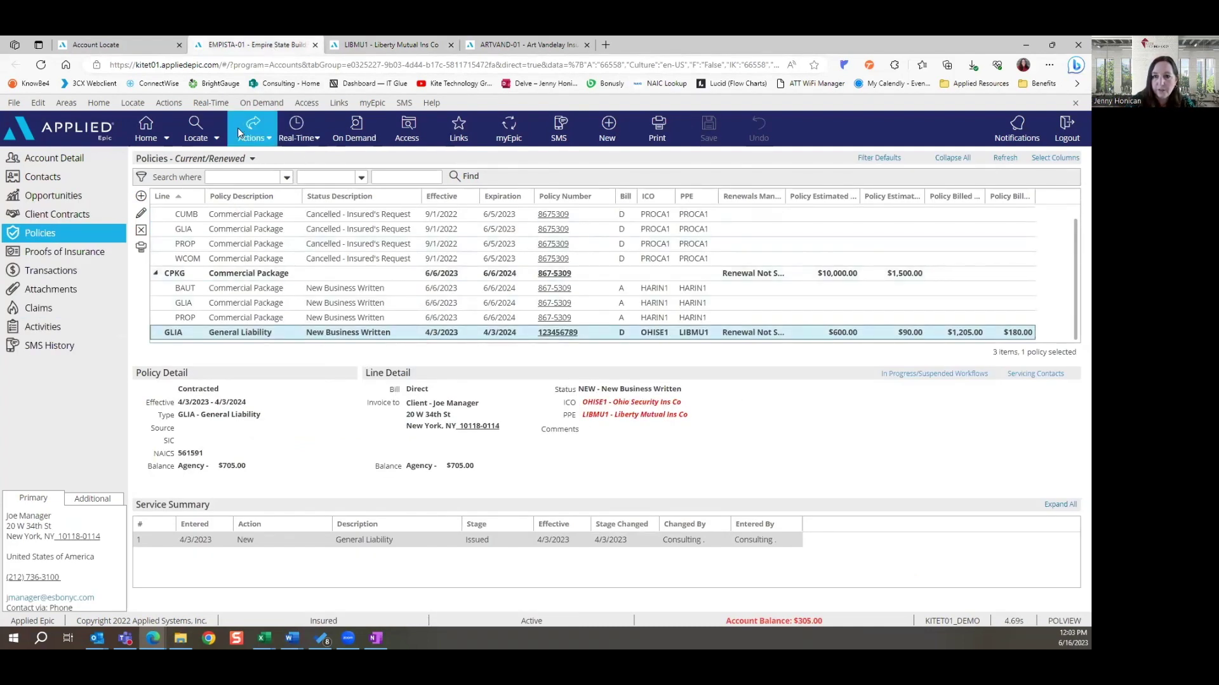
click(260, 125)
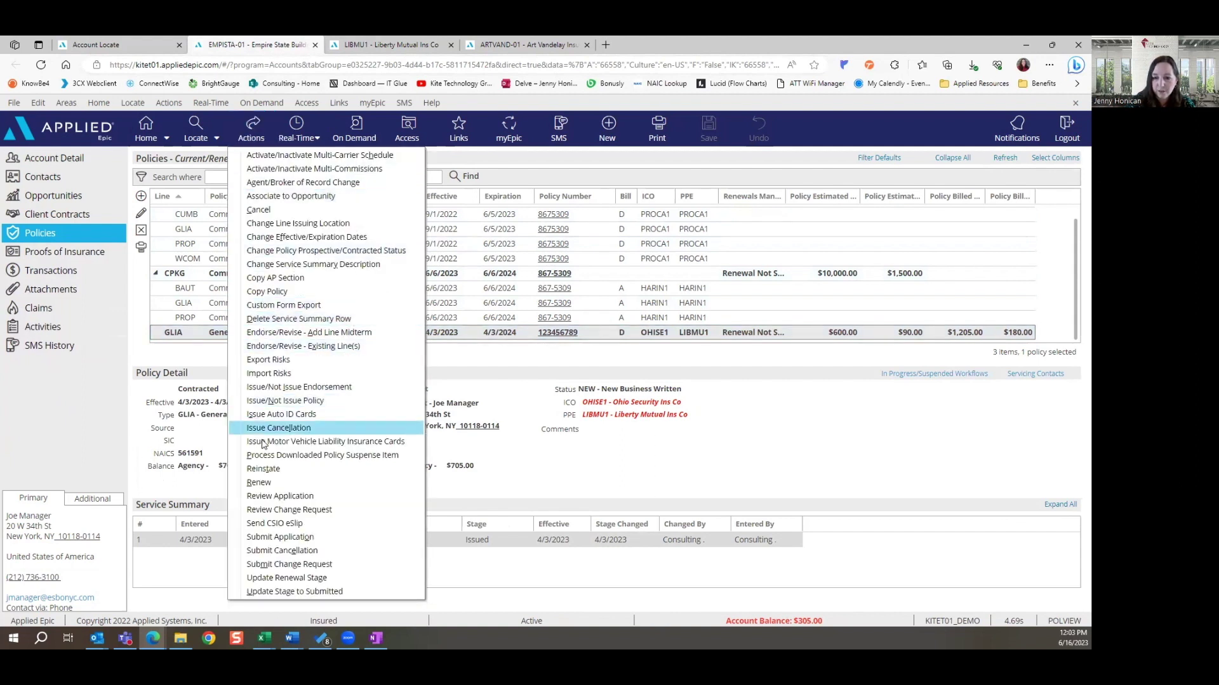
click(266, 484)
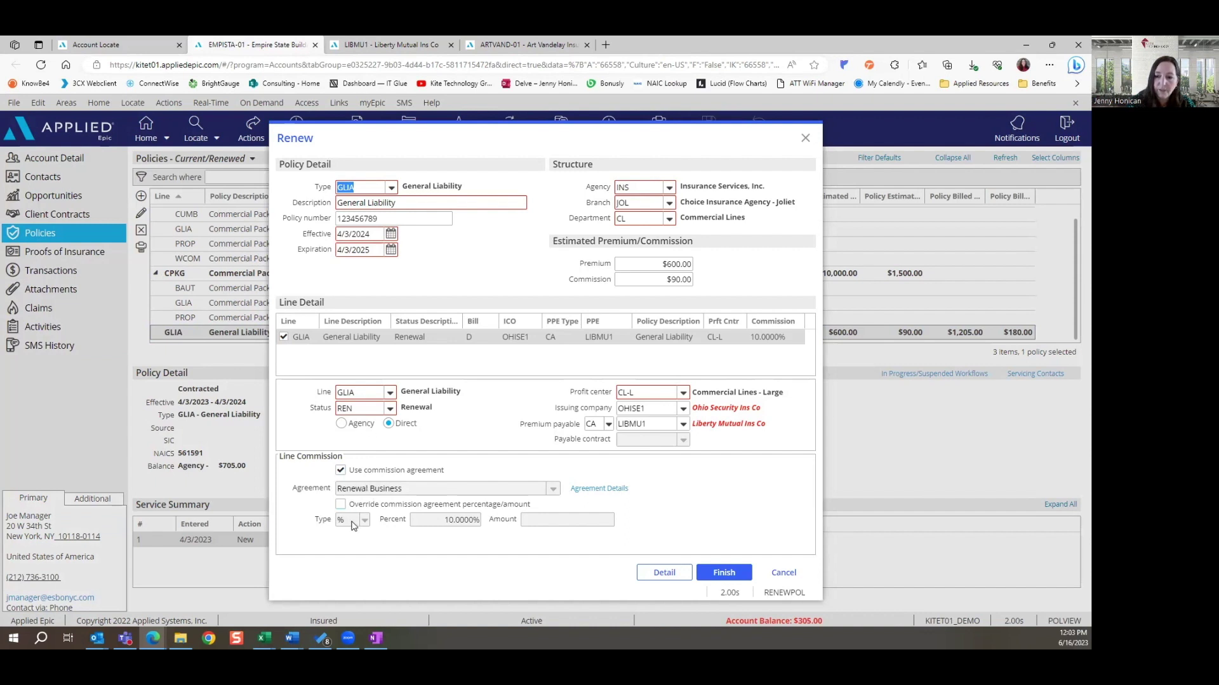
click(720, 576)
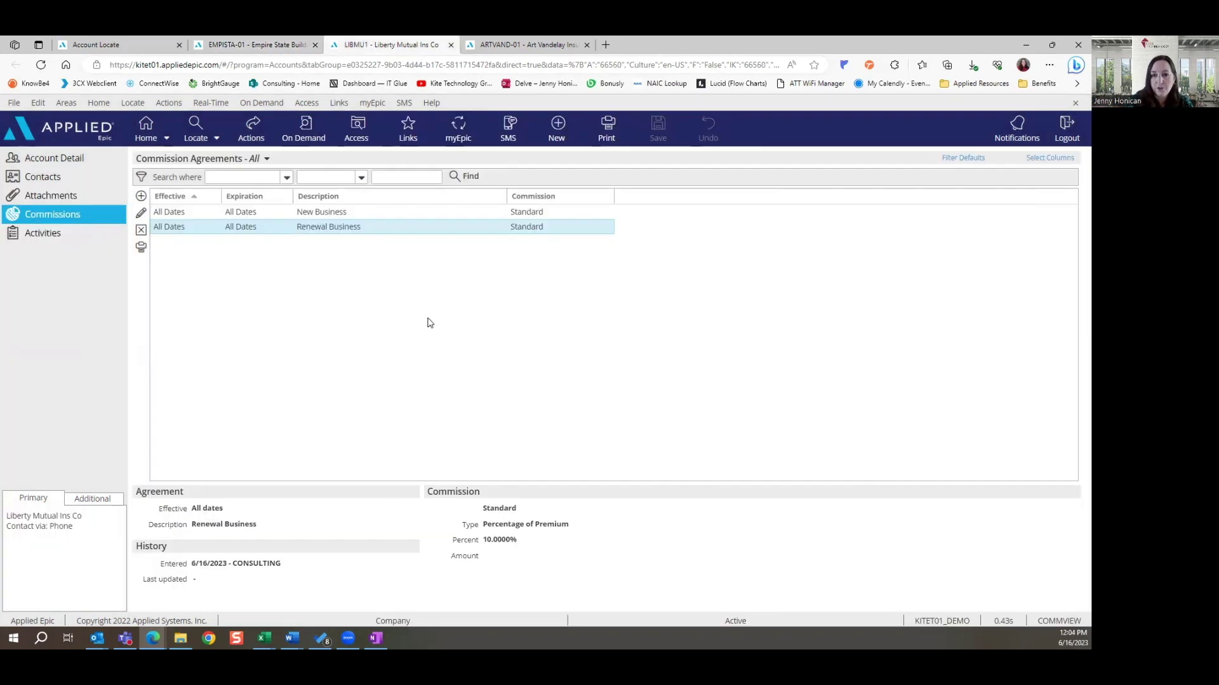
Add a Liberty Mutual commission agreement limited to the Worker's Compensation line of business
click(141, 196)
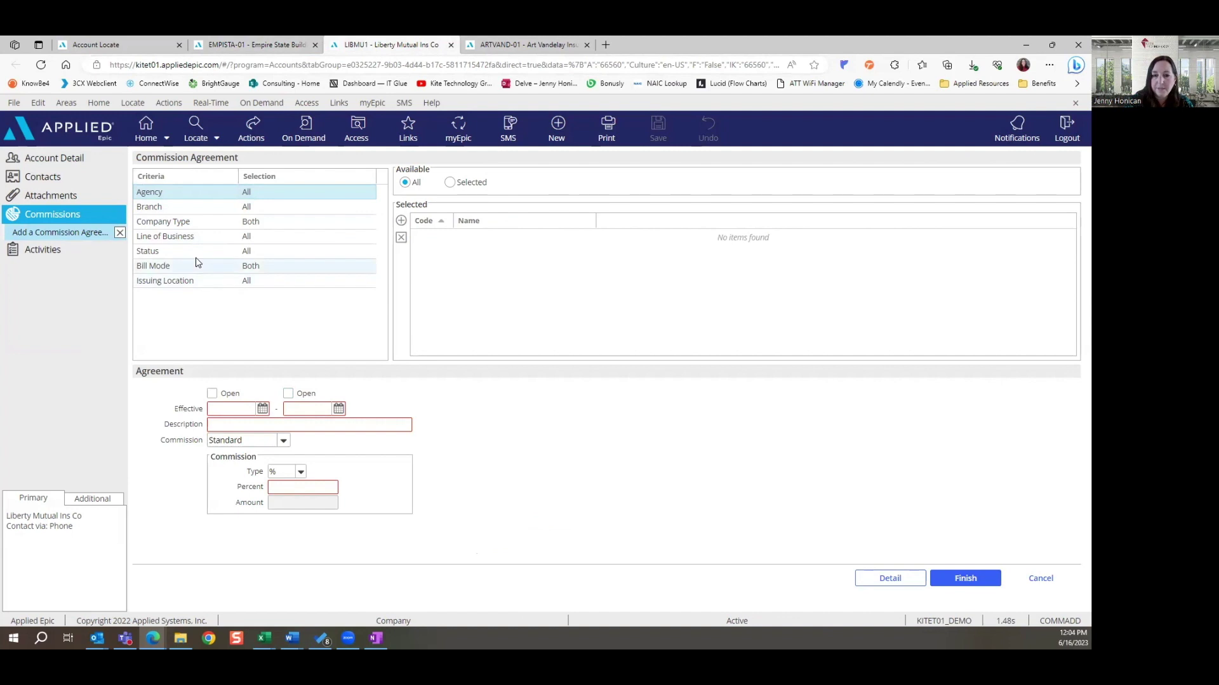
click(197, 240)
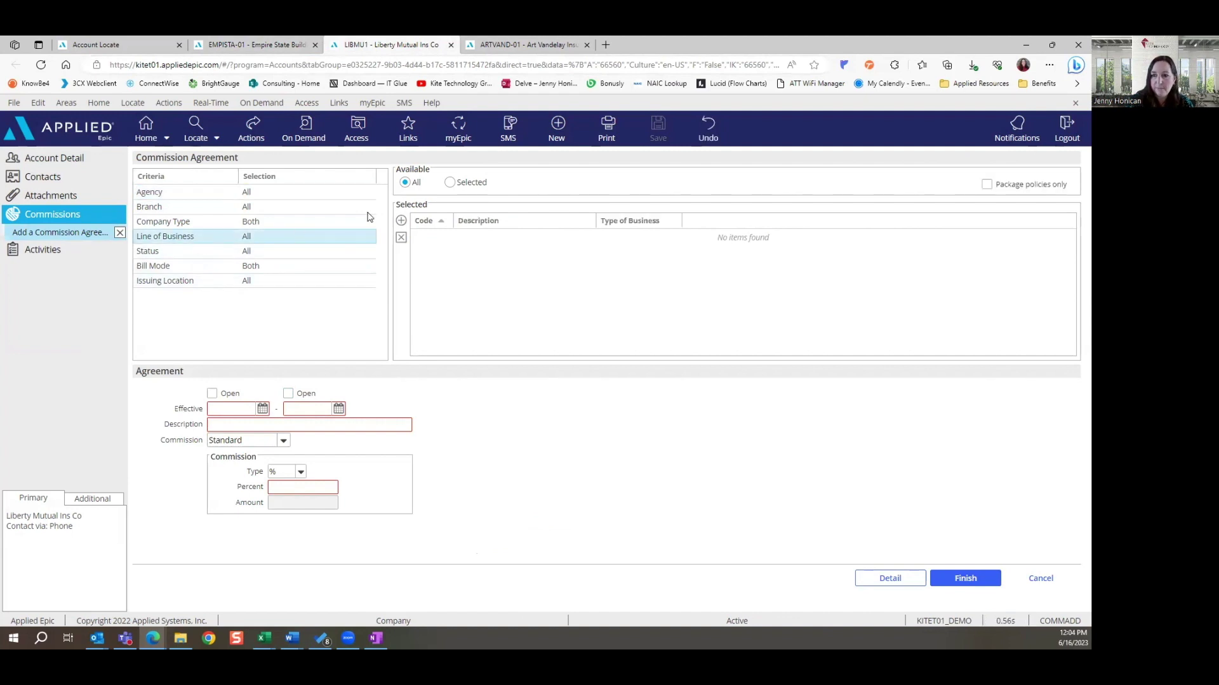
click(450, 183)
click(400, 221)
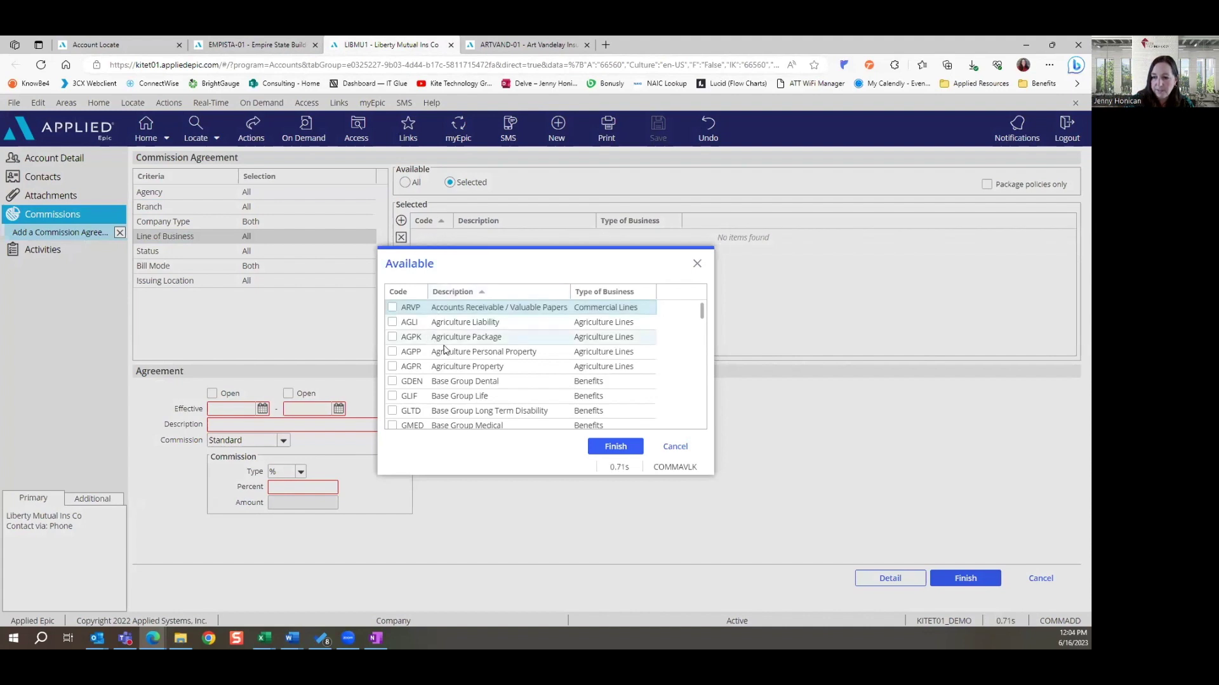
click(444, 349)
key(w)
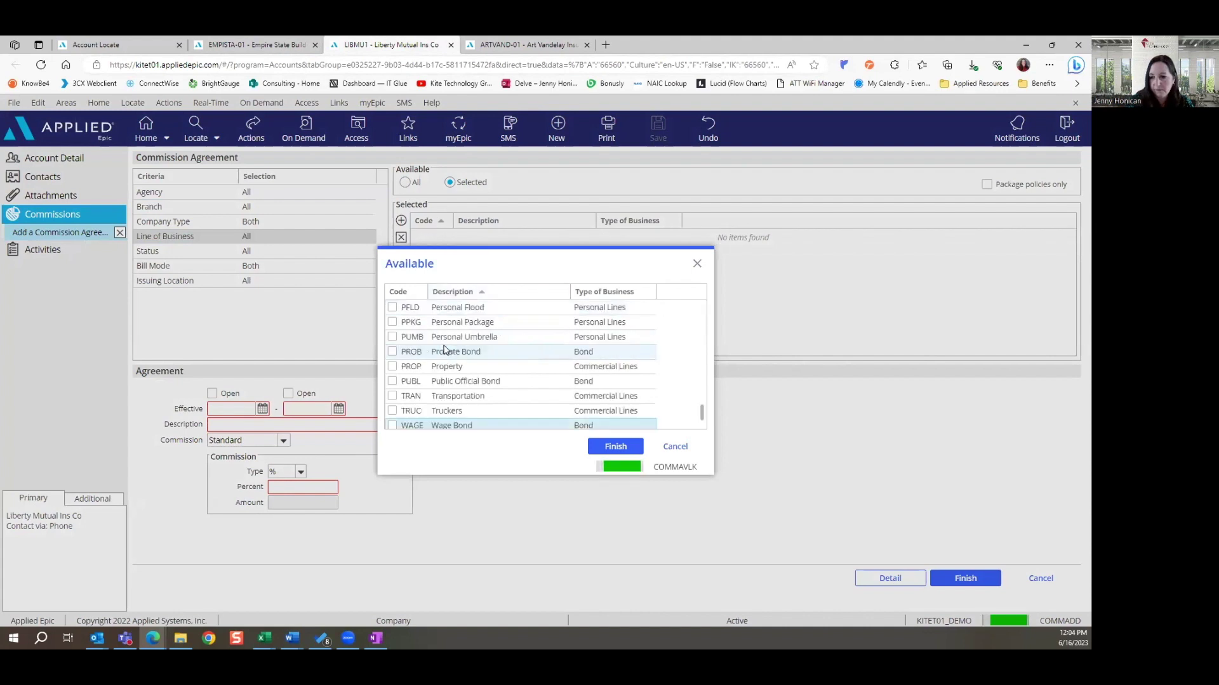
scroll(444, 350, down, 1)
click(392, 419)
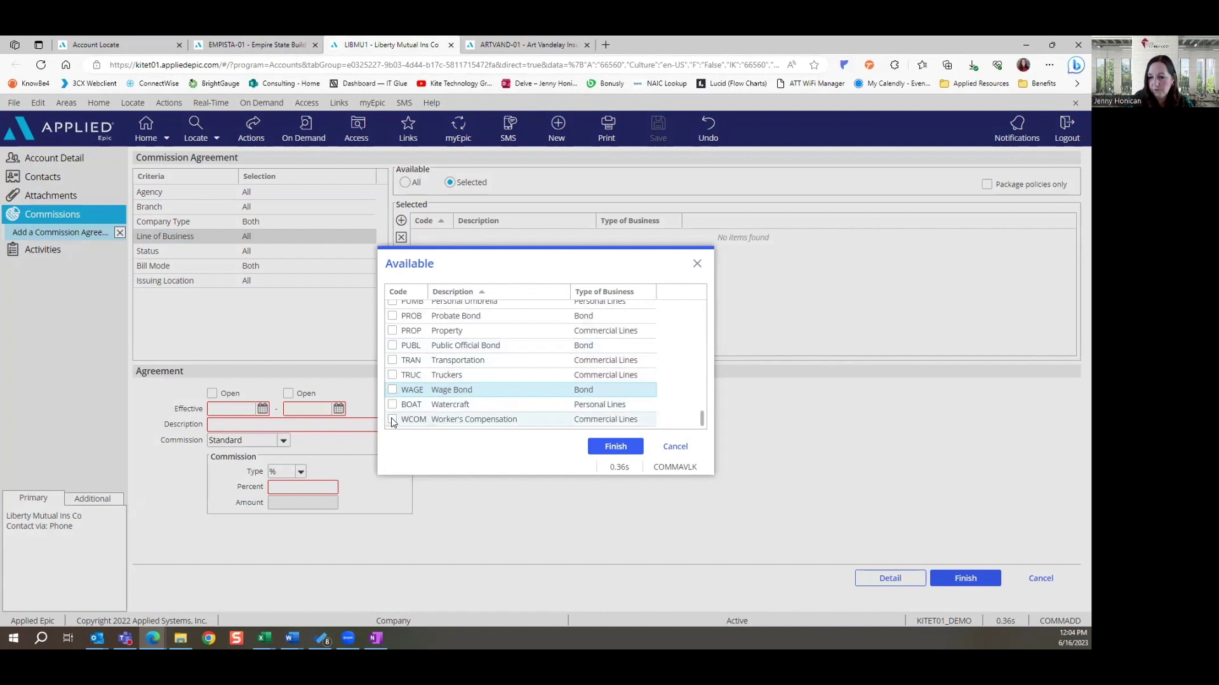
click(615, 447)
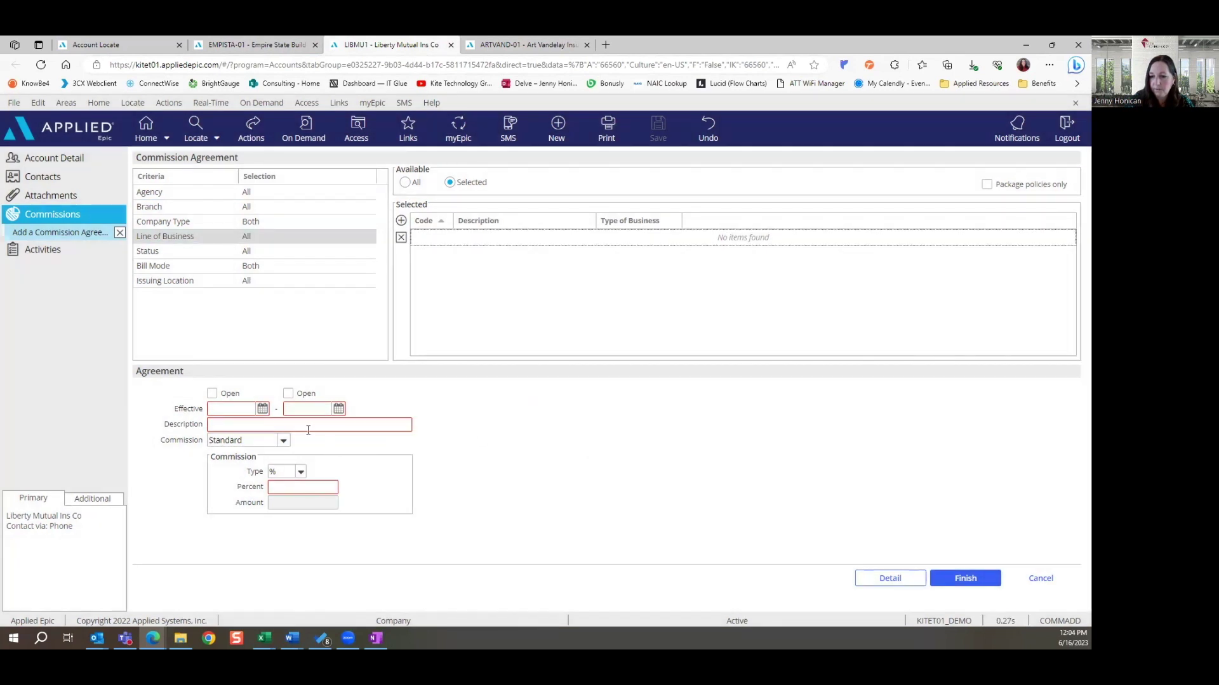
Give the agreement open dates, the description WC Comm and a commission of 8 percent, and finish it
click(212, 393)
click(289, 395)
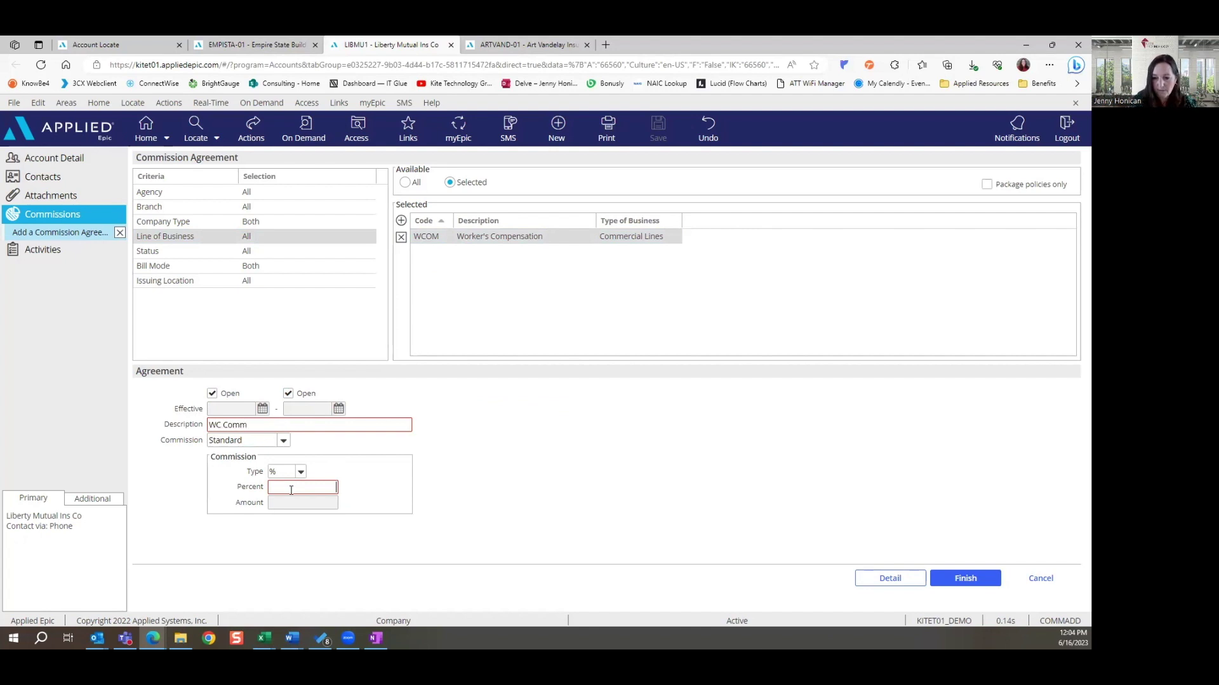
key(Tab)
click(965, 578)
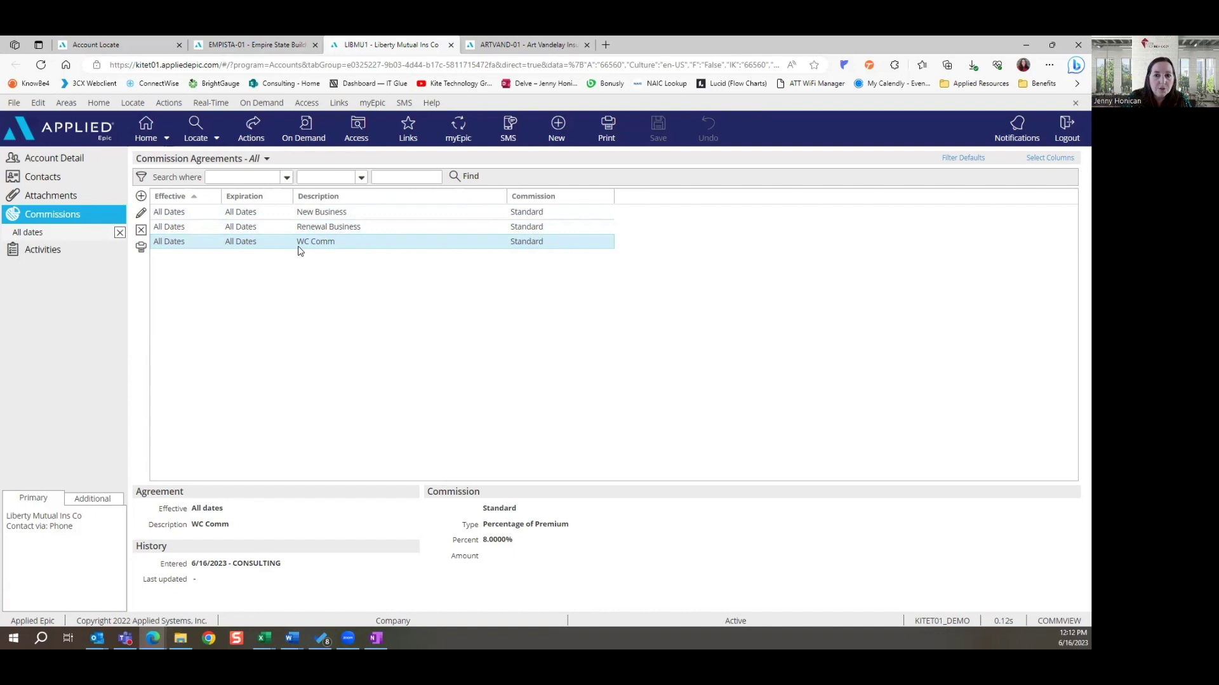
Review the commission agreements offered on the Empire State account's Worker's Compensation line and Liberty Mutual's New Business agreement
click(279, 44)
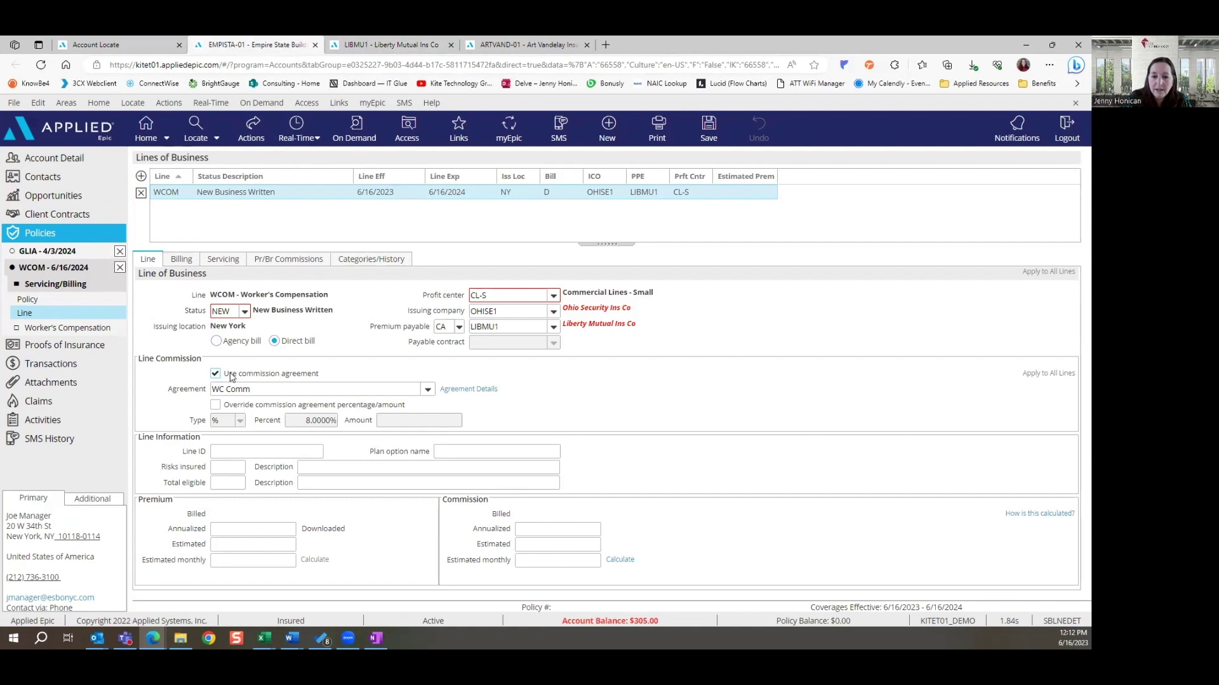
click(427, 389)
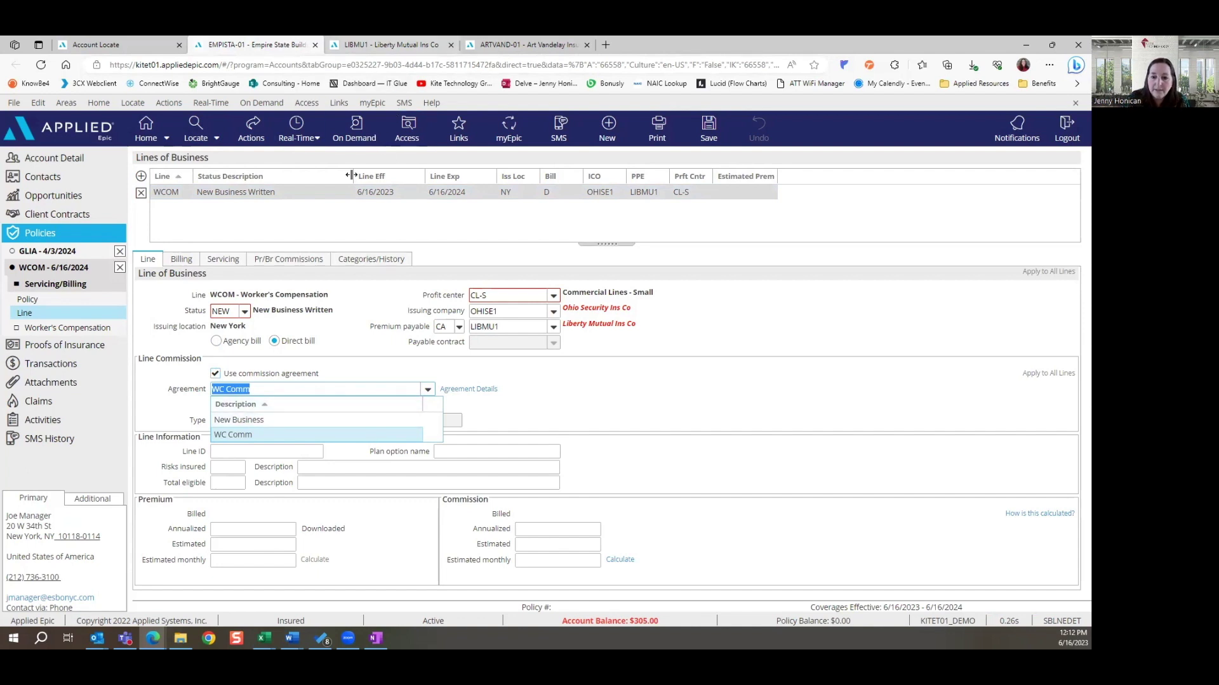
click(408, 49)
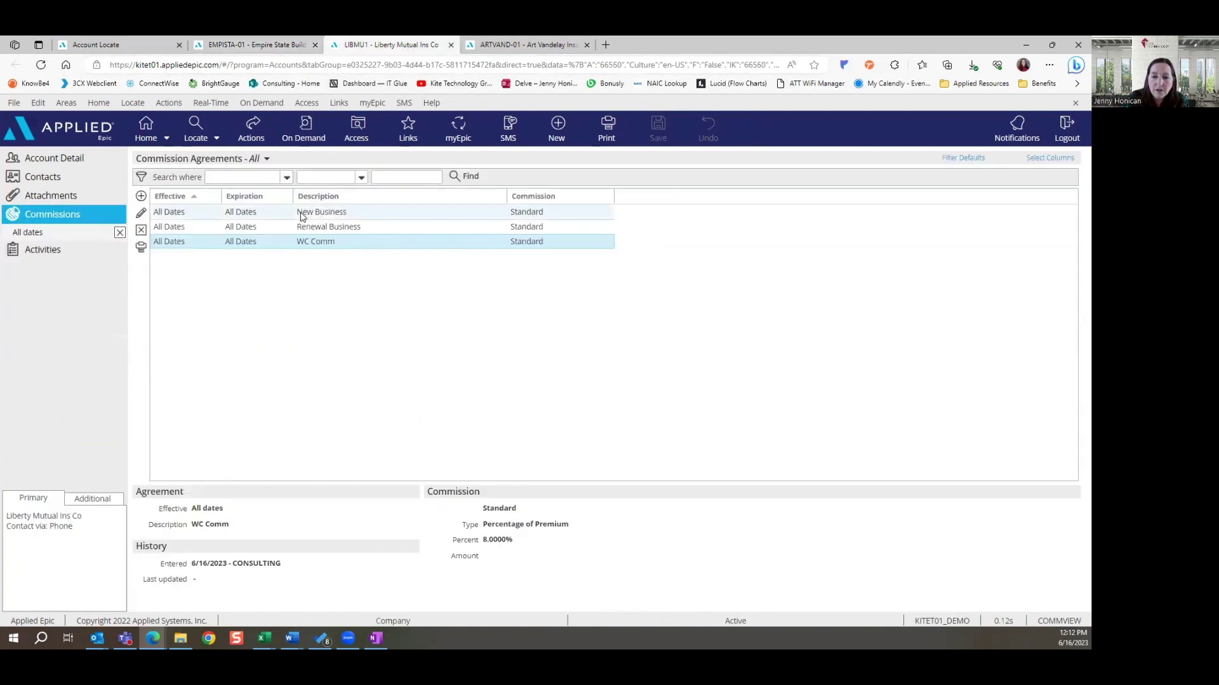
double_click(302, 214)
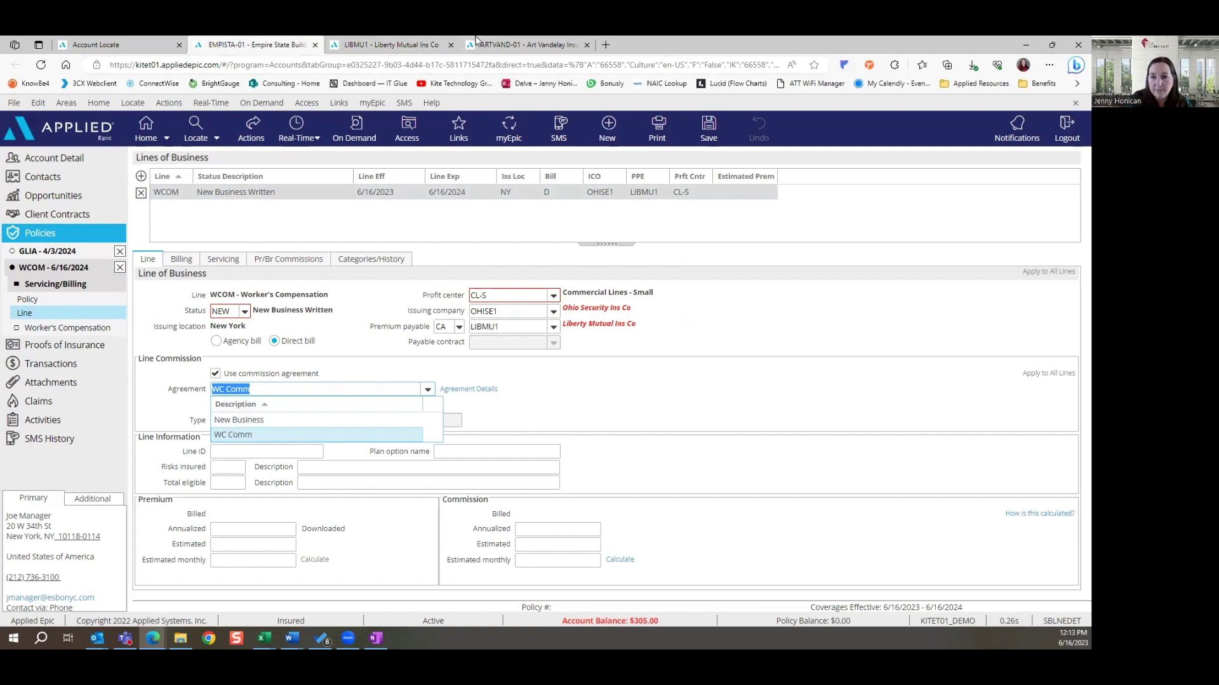
Expire Liberty Mutual's New Business commission agreement by setting its end date to 1/19/2000, and close it
click(404, 45)
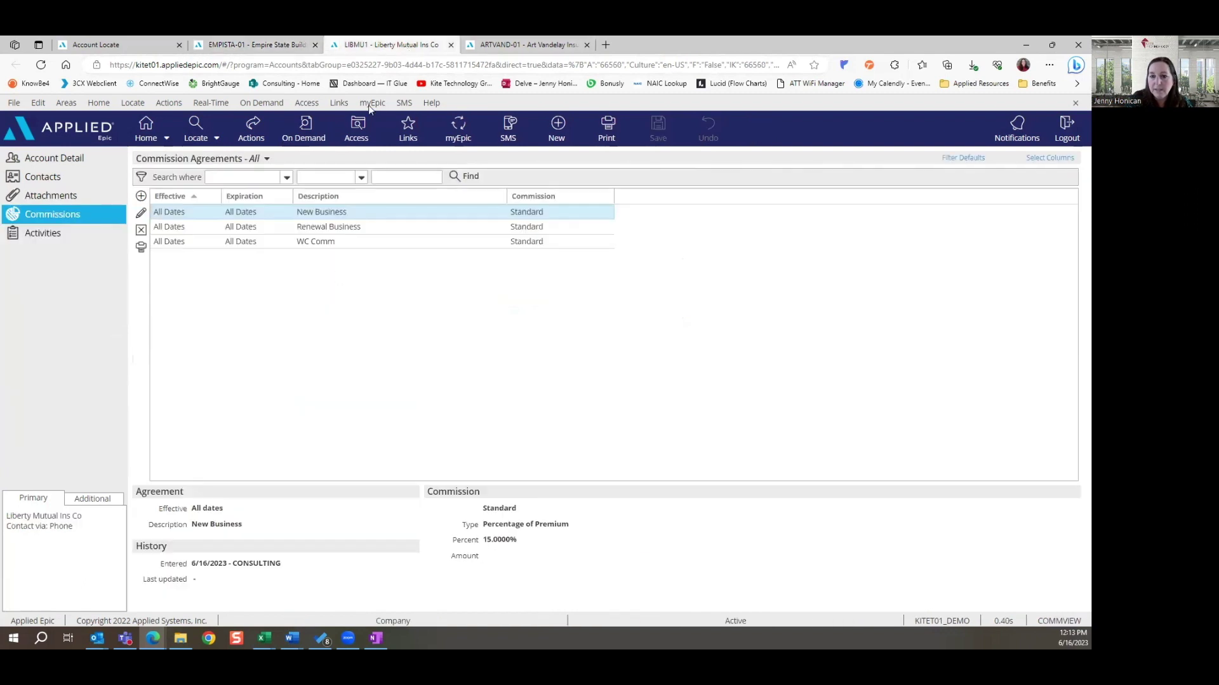
double_click(257, 214)
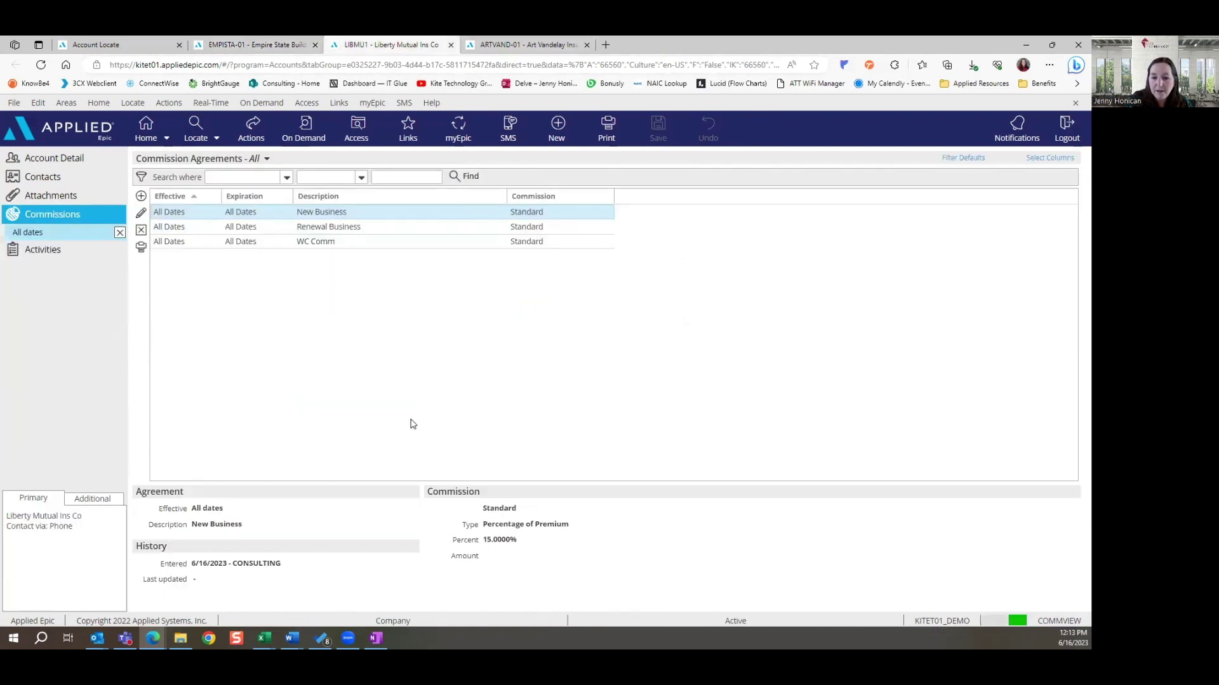
click(292, 391)
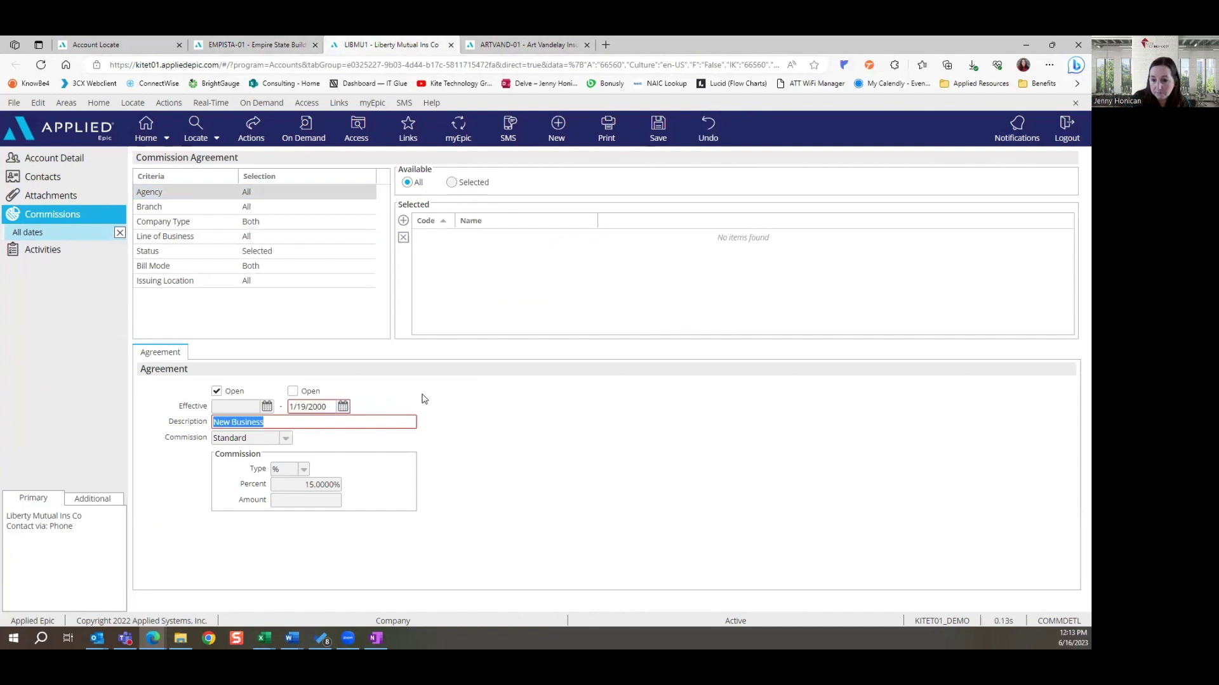
click(120, 233)
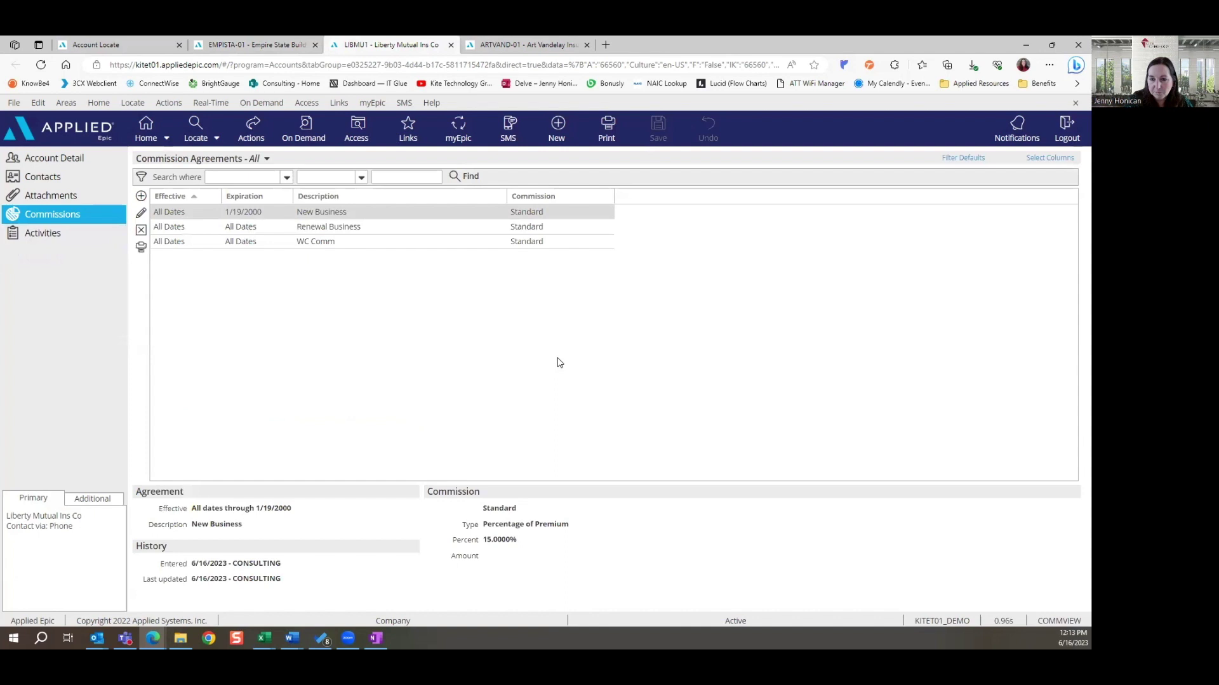
Copy the expired New Business agreement within the current account and give the copy an open end date
right_click(238, 217)
click(260, 219)
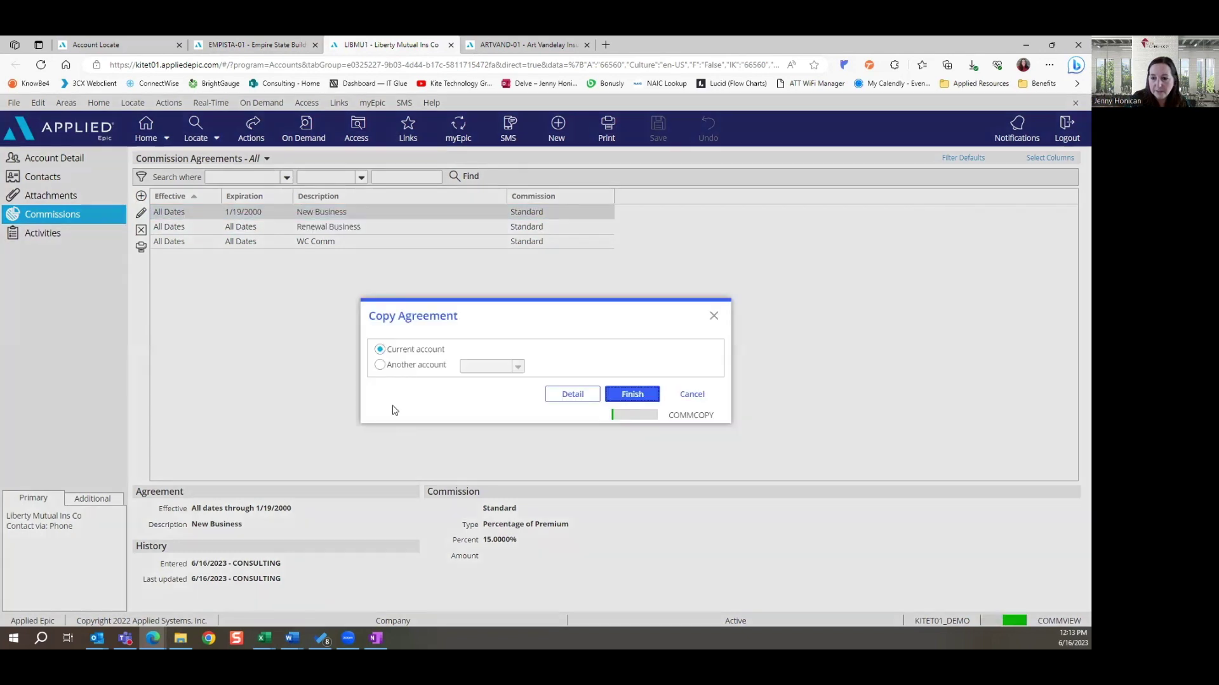
click(579, 396)
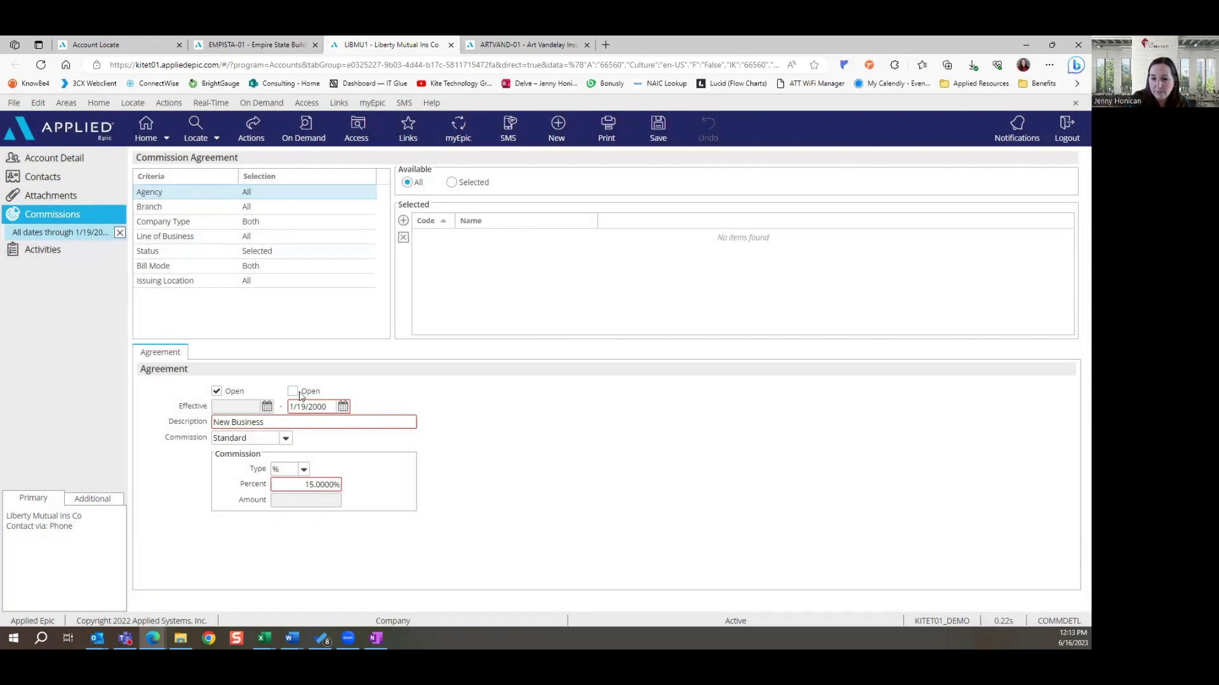
click(304, 393)
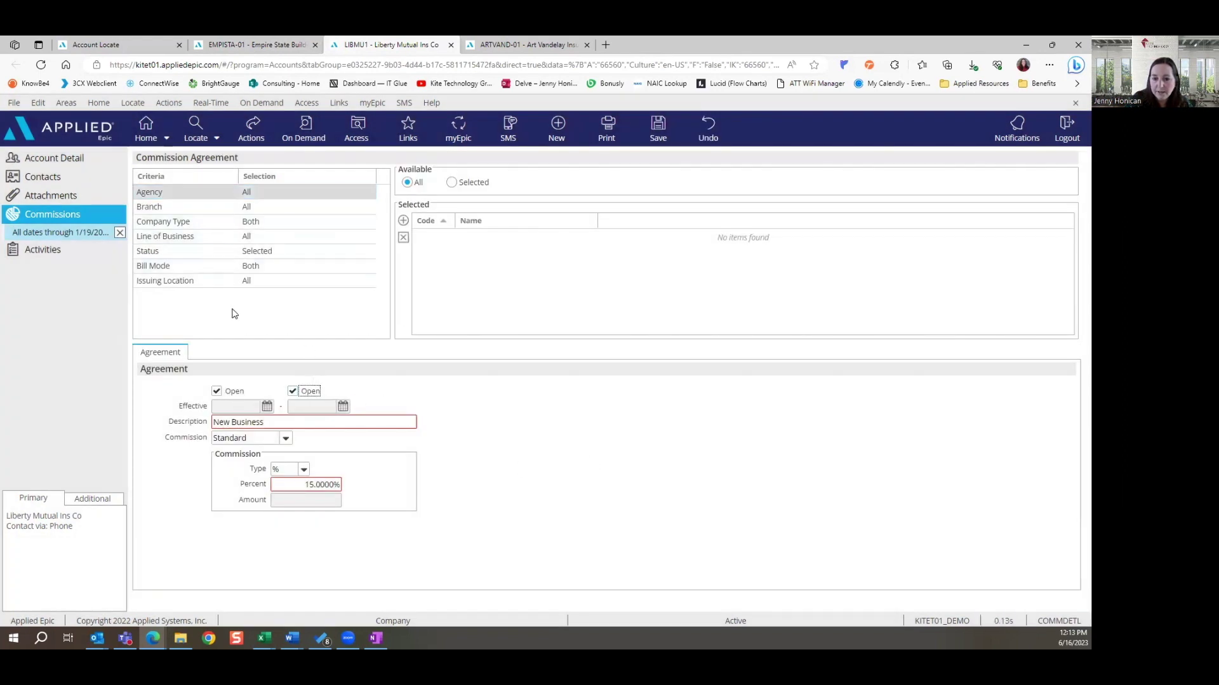
Limit the copied New Business agreement to every line of business except Worker's Compensation, and close it
click(211, 237)
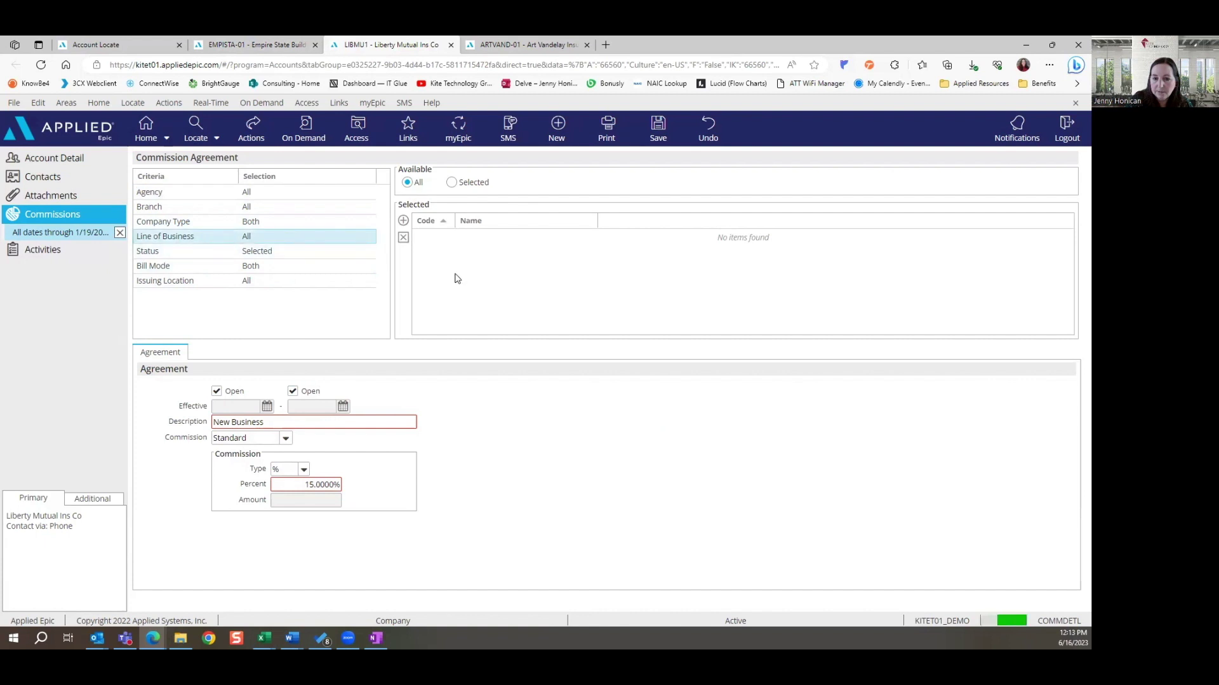
click(452, 183)
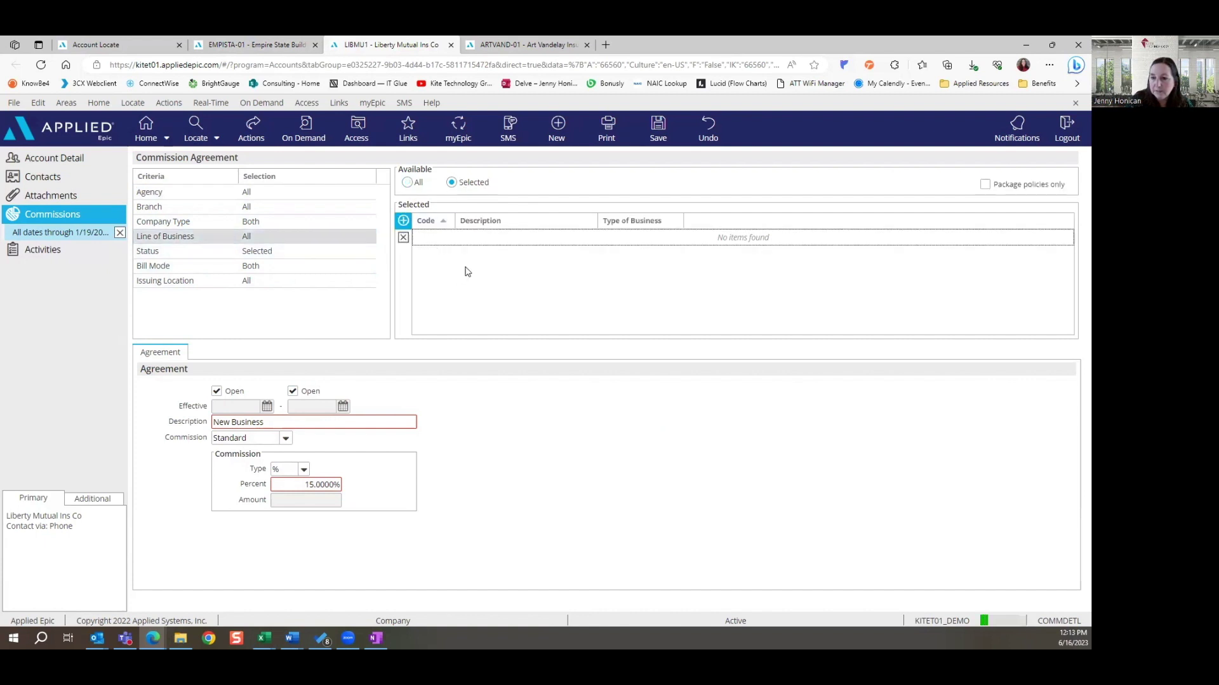
click(403, 220)
click(393, 308)
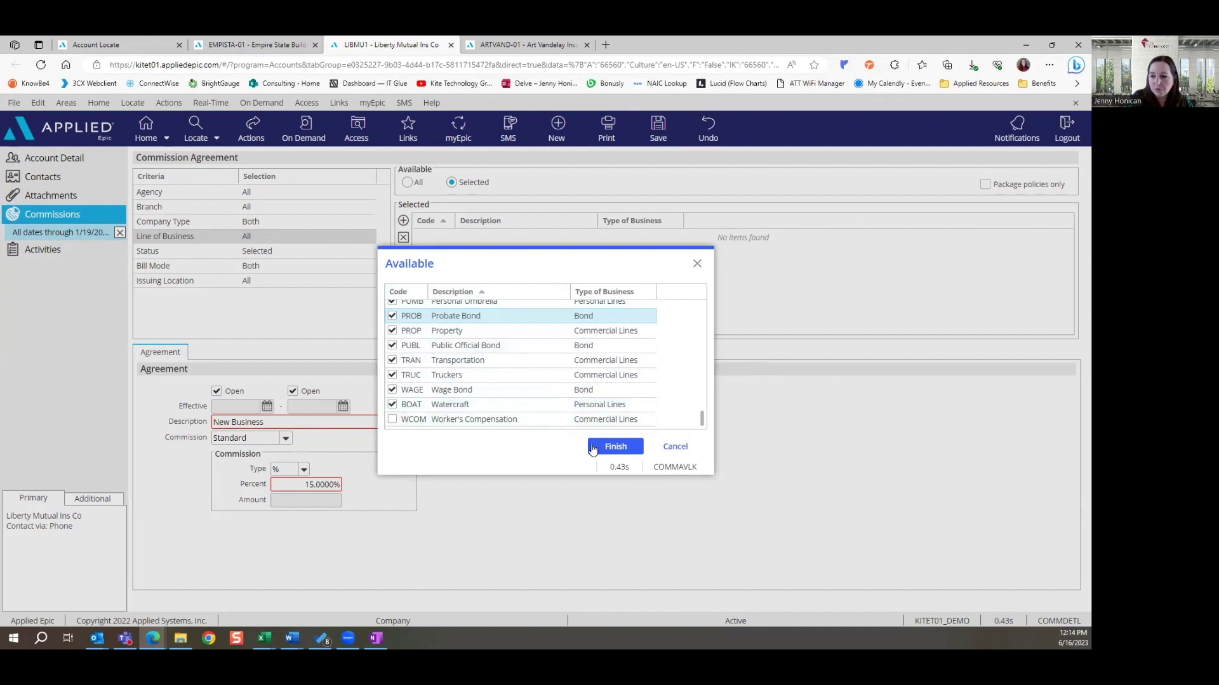
click(613, 448)
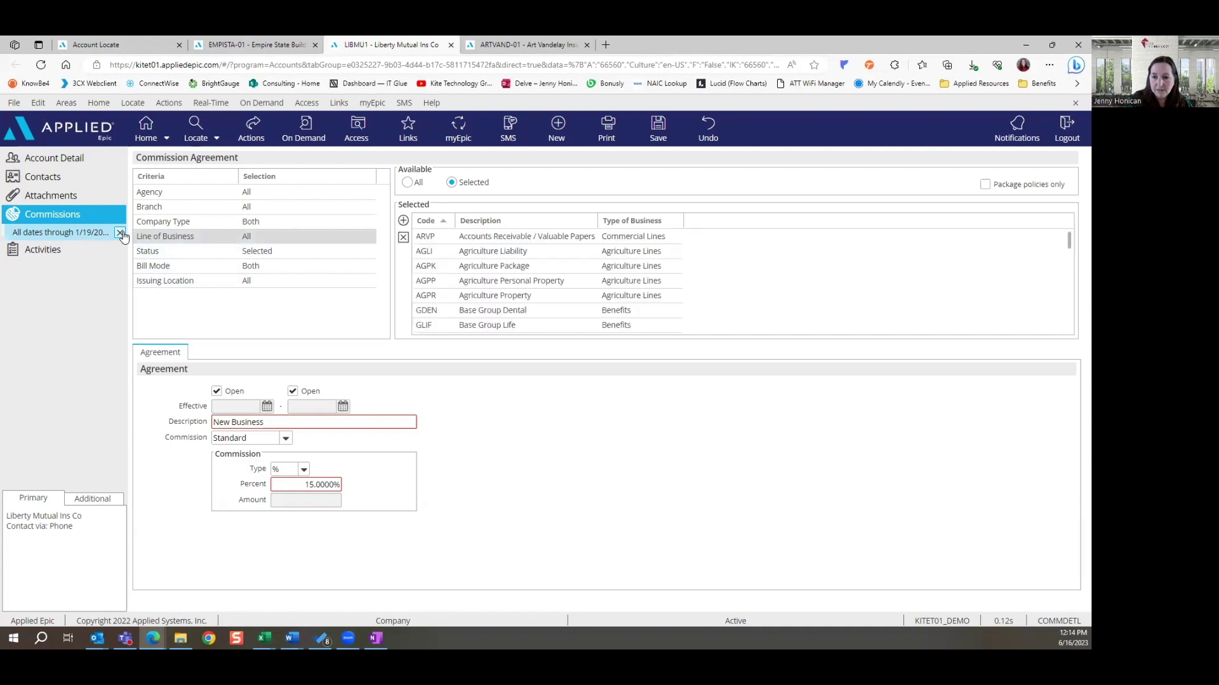
click(120, 234)
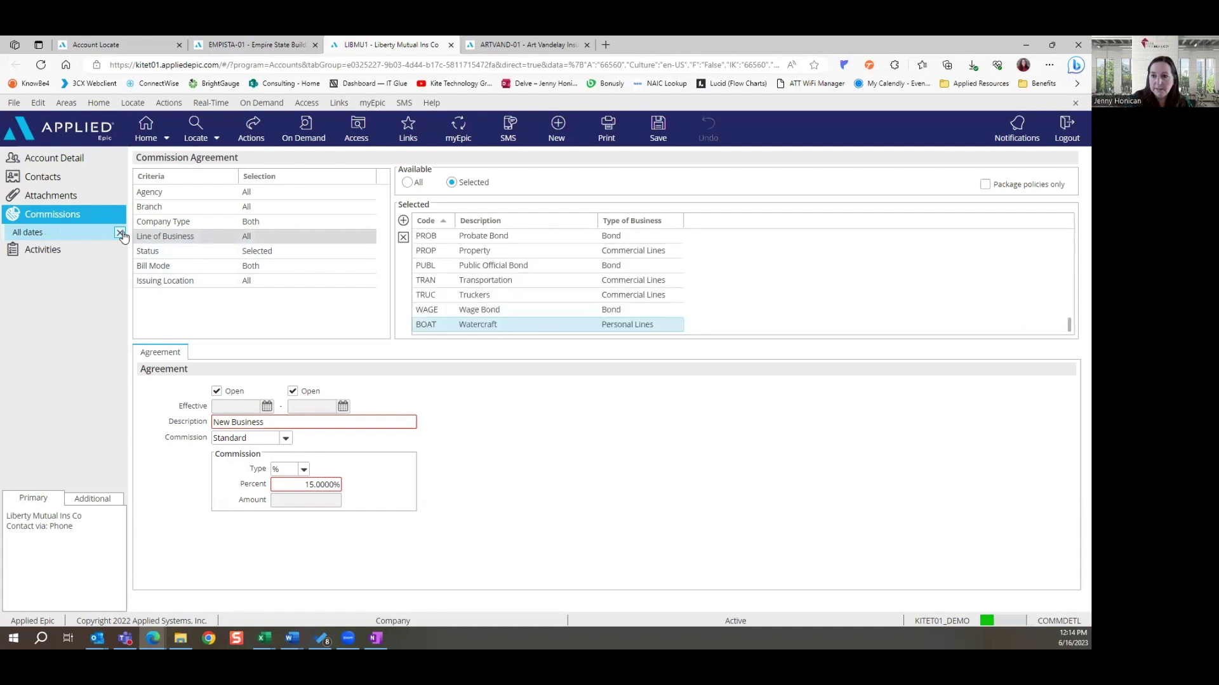
Refresh the commission agreement on the Empire State account's Worker's Compensation line by turning its use off and on again
click(294, 47)
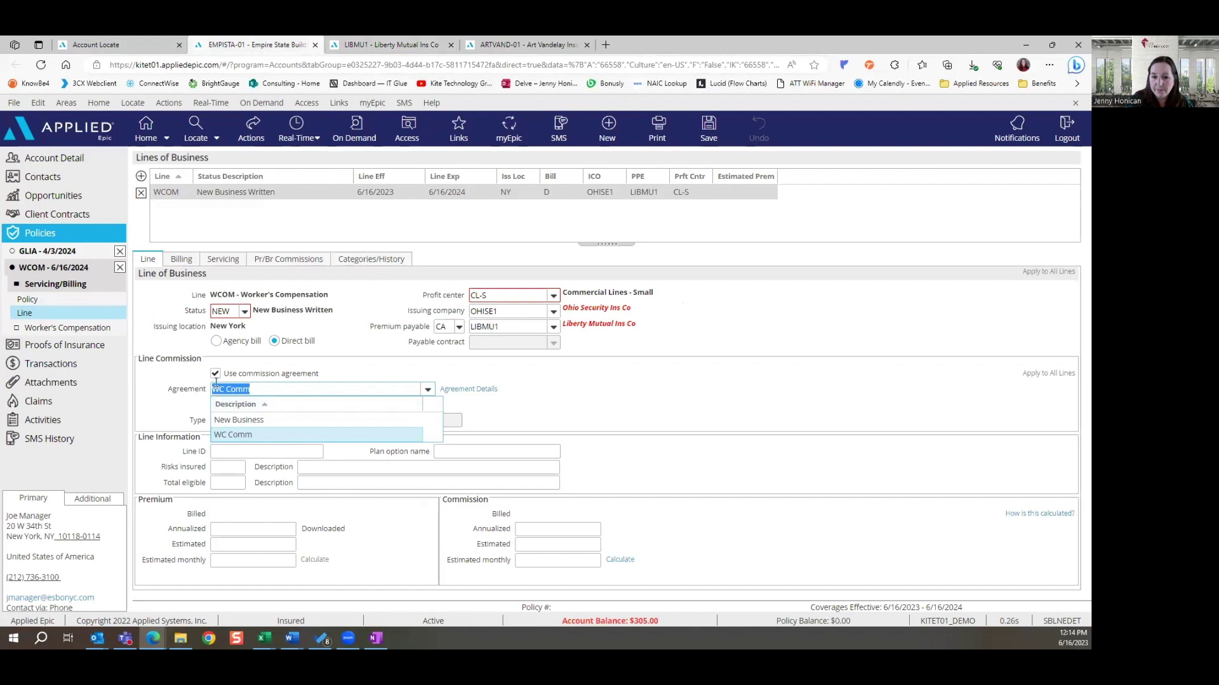
click(300, 376)
click(216, 375)
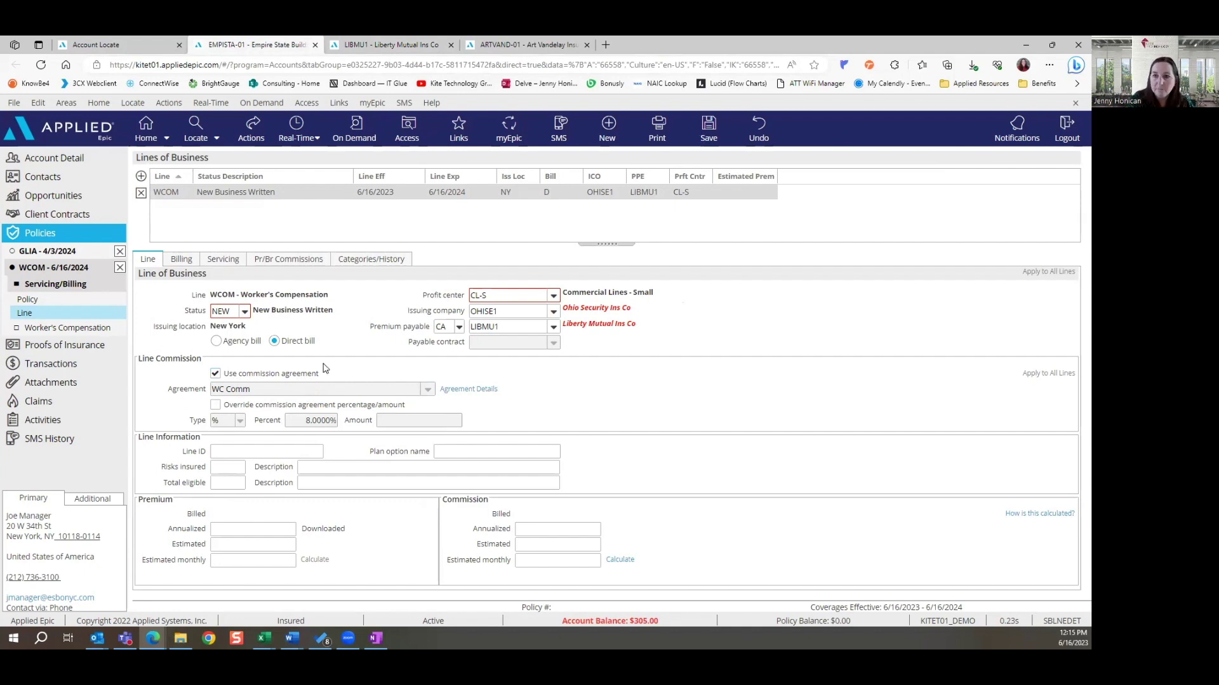
In the broker account, limit the new commission agreement's type to Premium payable, excluding Receivable and Commission payable
click(543, 42)
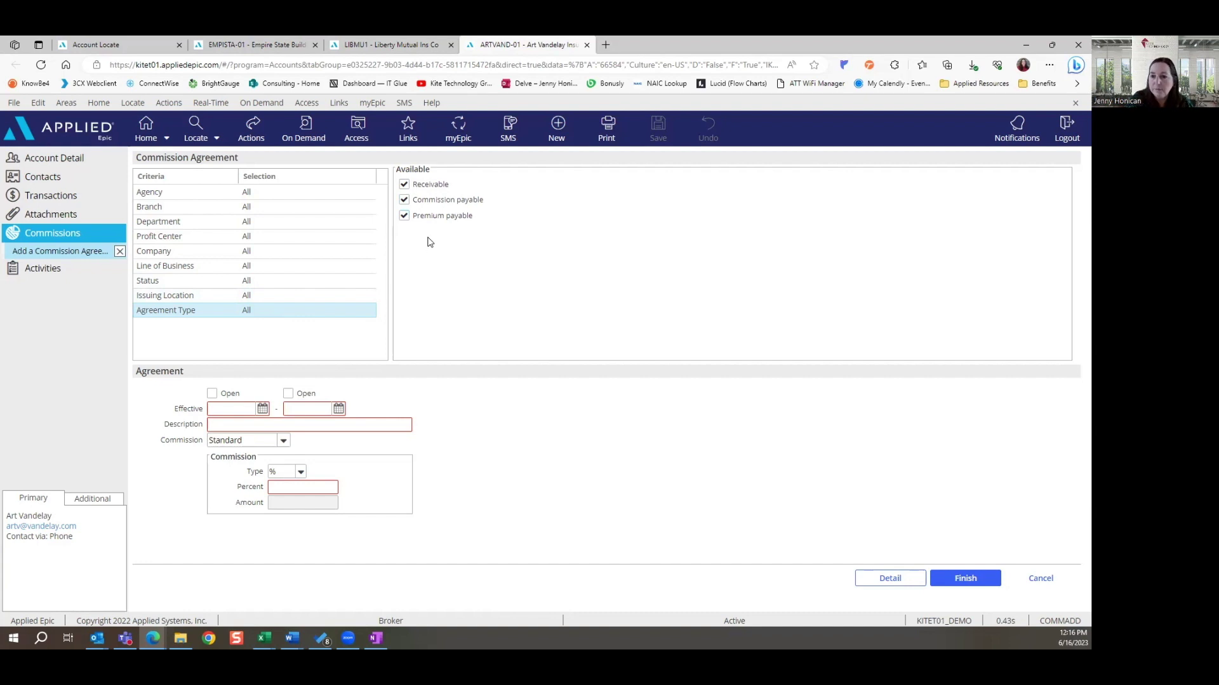
click(404, 184)
click(405, 200)
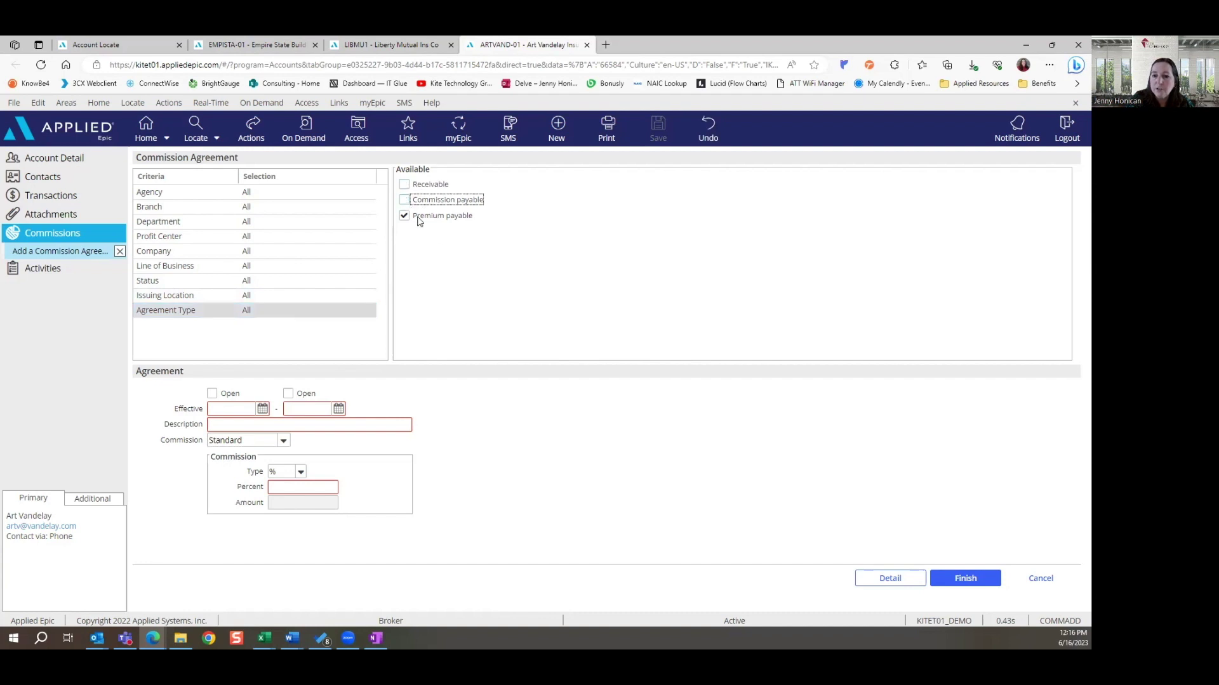